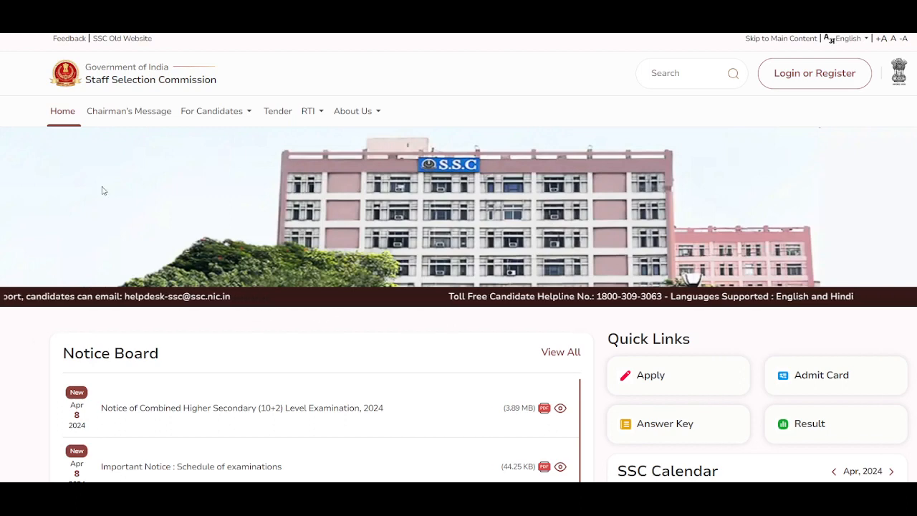
Step: Review the Notice Board and the first page of the Combined Higher Secondary (10+2) Level Examination, 2024 notice
scroll(239, 184, "down", 1)
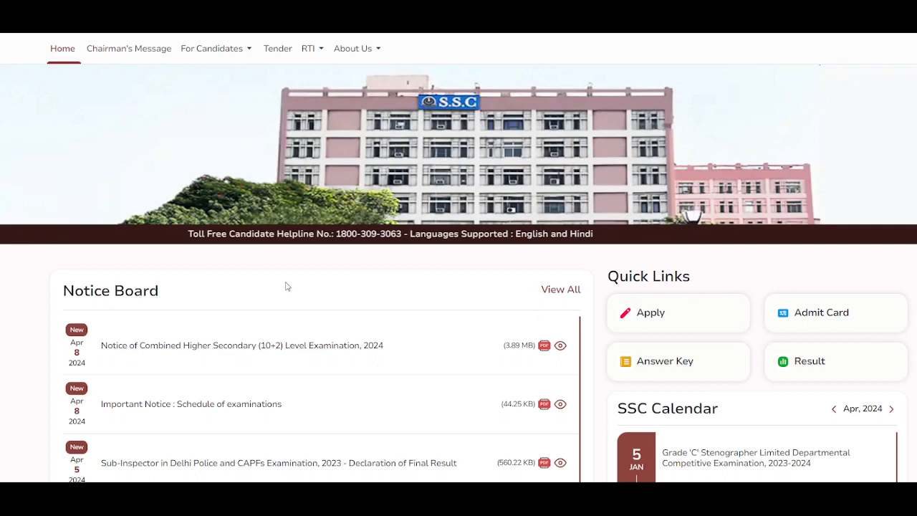
scroll(286, 287, "down", 2)
scroll(254, 282, "up", 2)
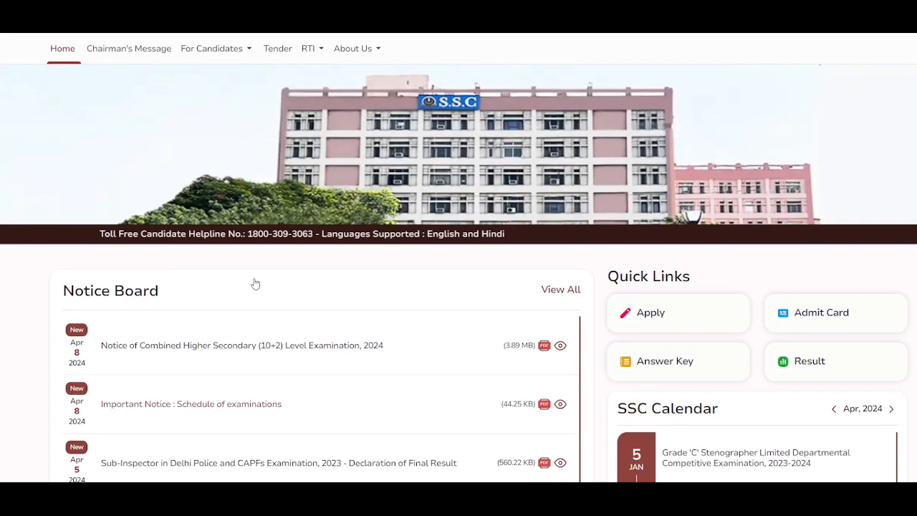
scroll(322, 238, "up", 1)
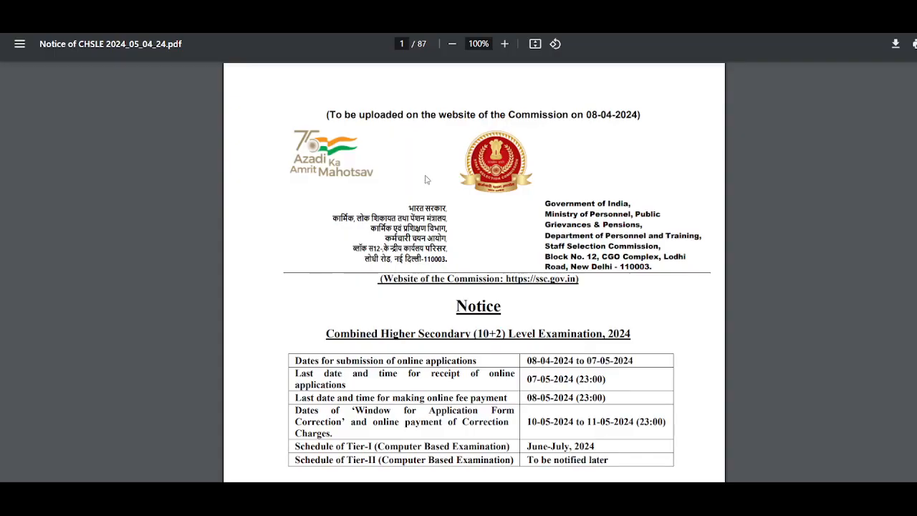
scroll(425, 179, "down", 4)
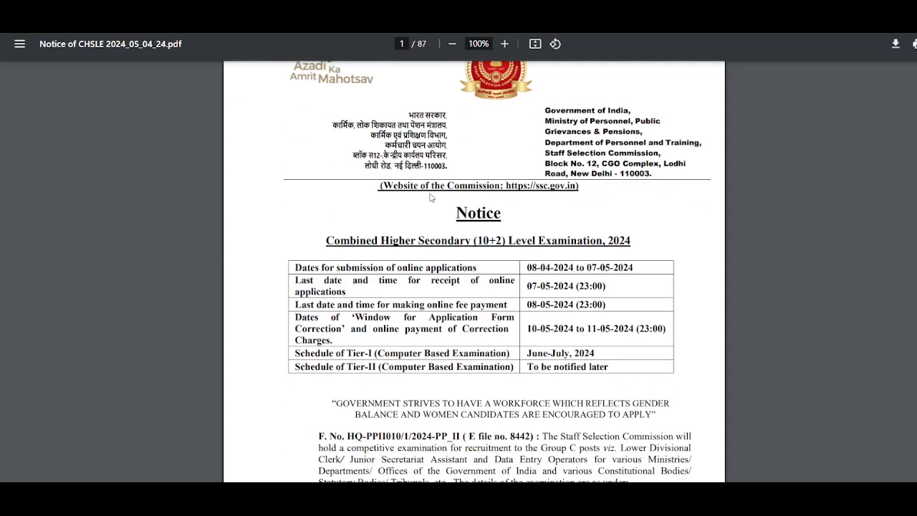
scroll(429, 194, "up", 4)
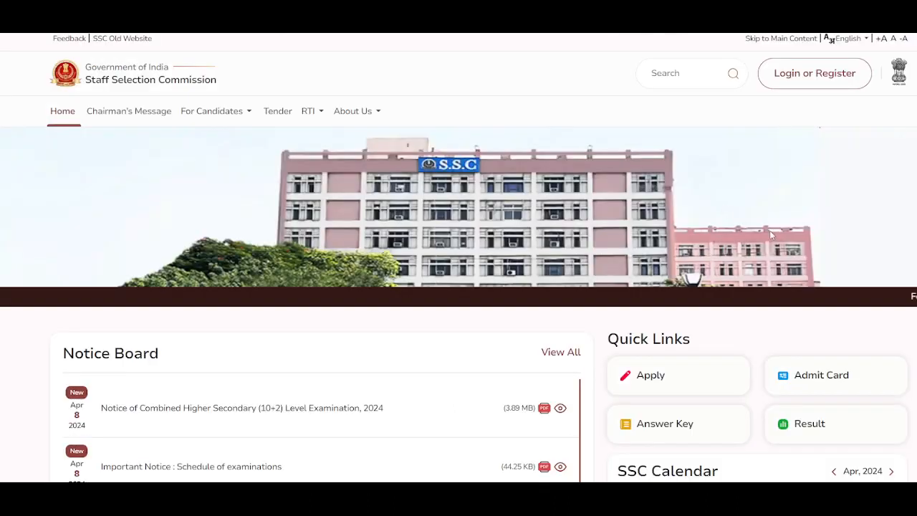
Step: Open the candidate login form from the Staff Selection Commission homepage
scroll(769, 230, "down", 3)
scroll(350, 257, "up", 3)
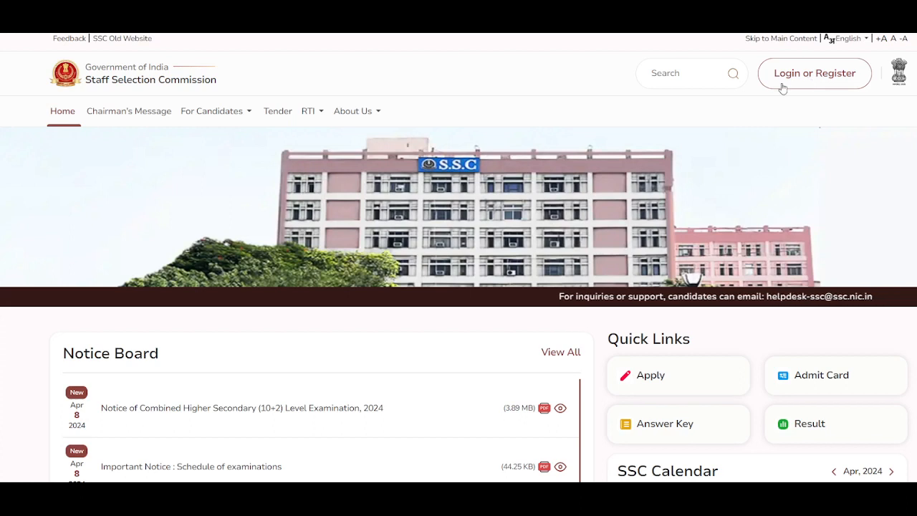
left_click(820, 81)
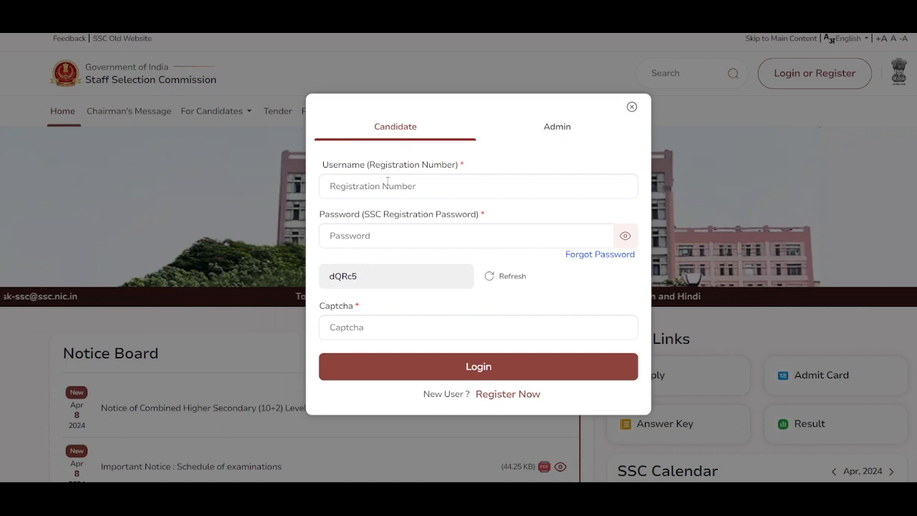
left_click(352, 182)
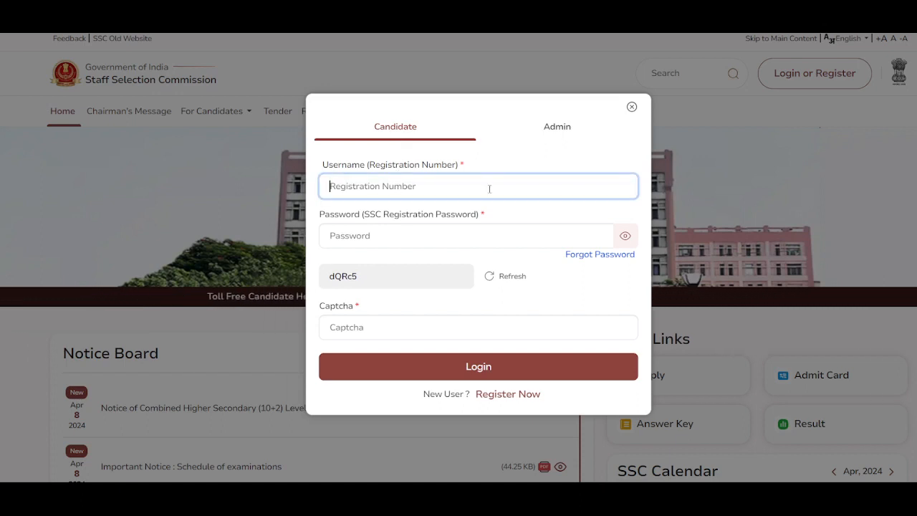
left_click(723, 198)
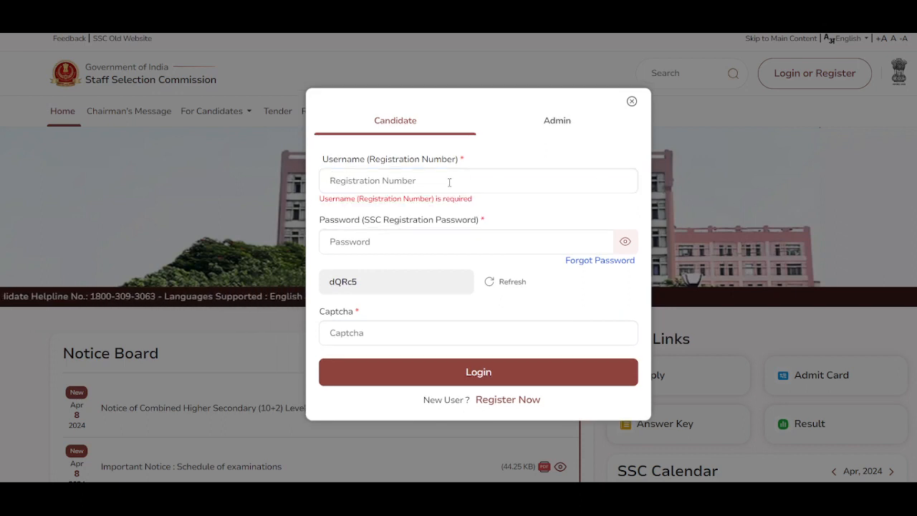
left_click(449, 183)
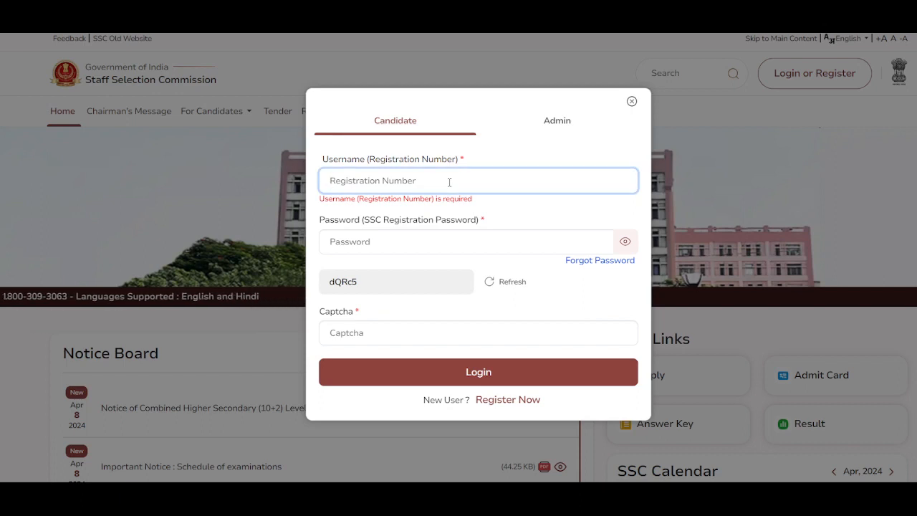
left_click(439, 242)
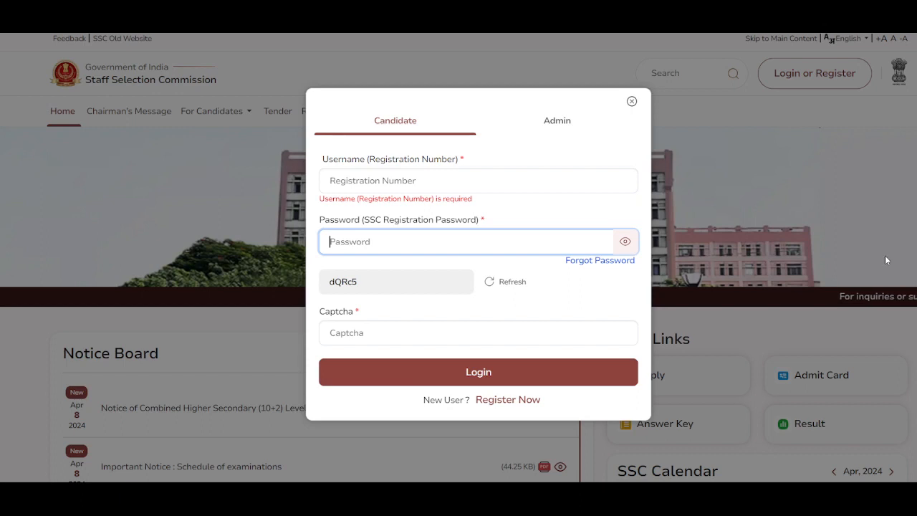
left_click(776, 201)
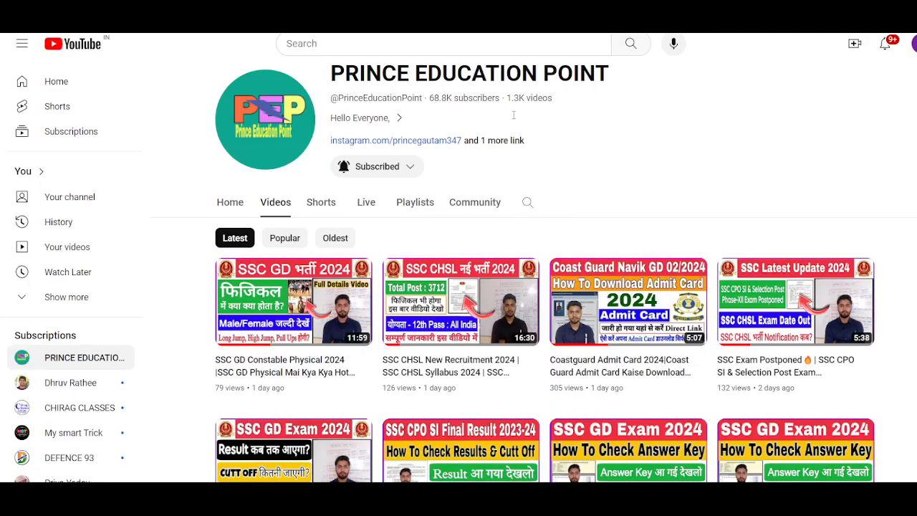
Step: Switch to YouTube and browse the latest videos of the PRINCE EDUCATION POINT channel for the SSC OTR registration video
scroll(737, 208, "down", 12)
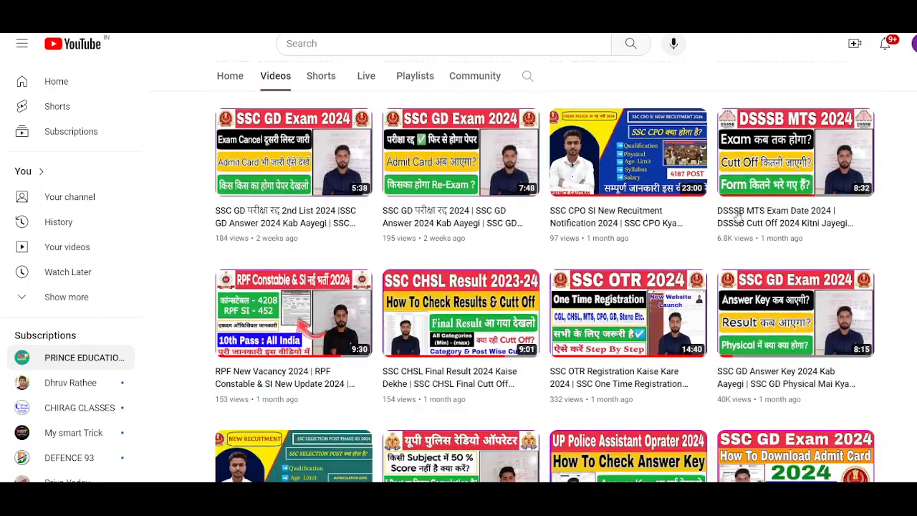
scroll(738, 215, "down", 1)
mouse_move(601, 291)
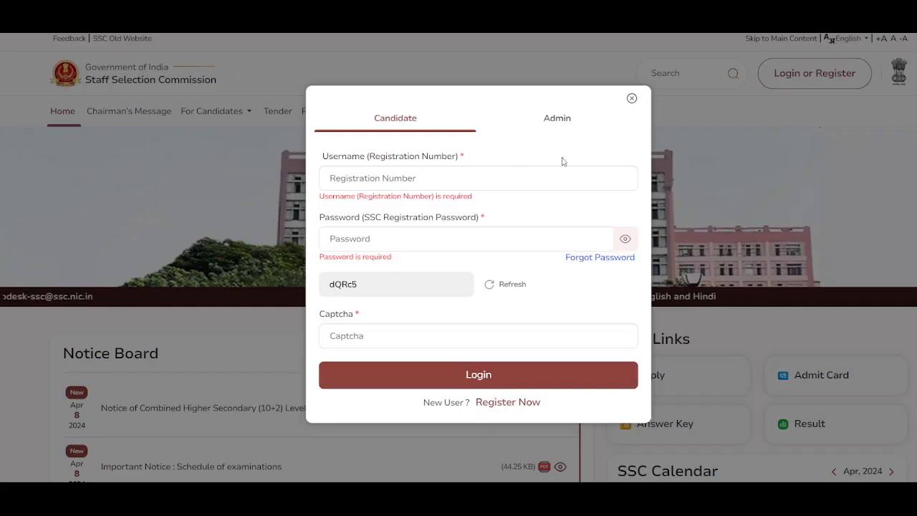
Step: Log in to the candidate account with the registration number, the account password and the captcha code
left_click(401, 178)
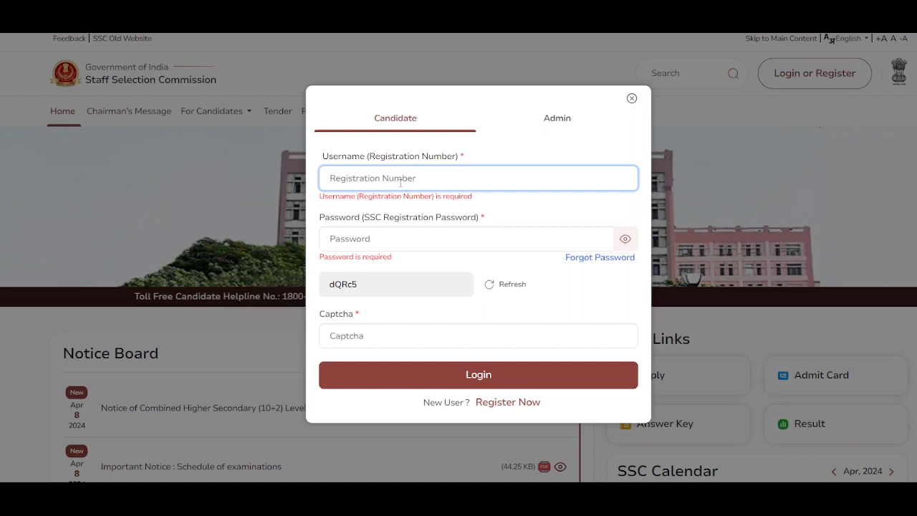
left_click(408, 230)
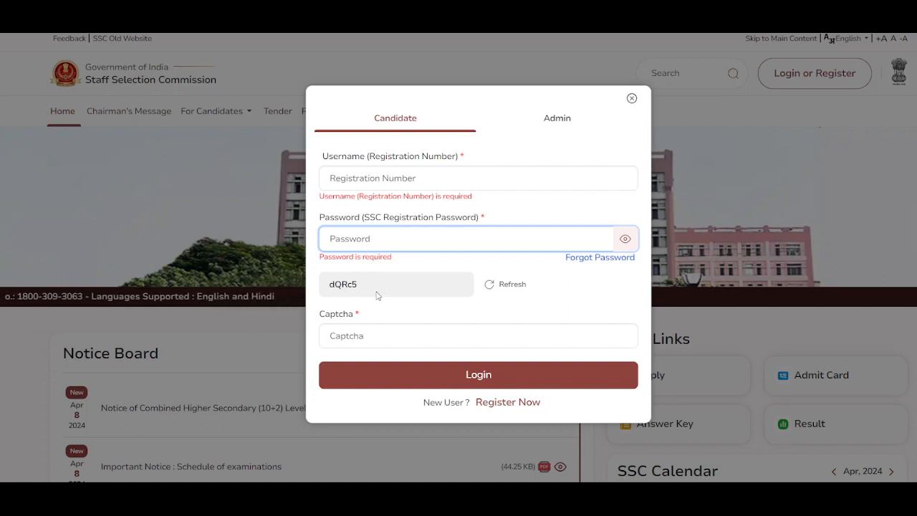
left_click(348, 330)
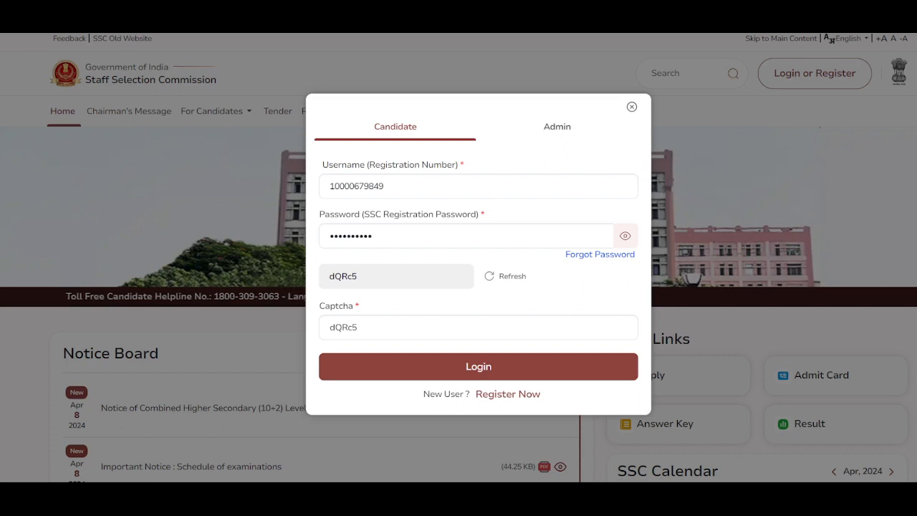
left_click(356, 326)
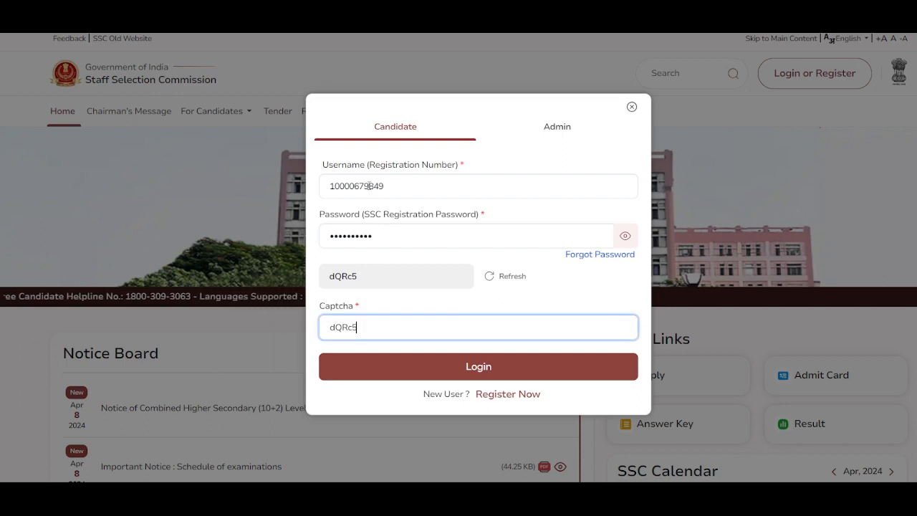
left_click_drag(344, 185, 417, 185)
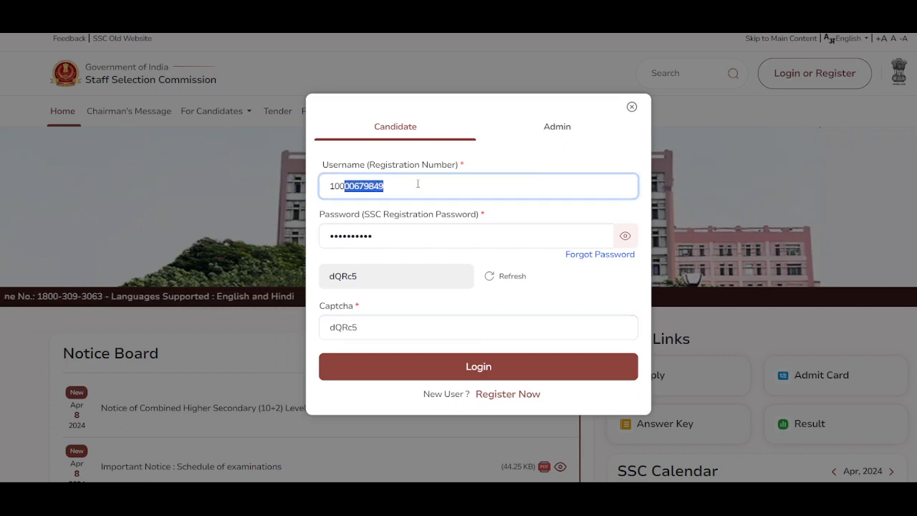
left_click(418, 184)
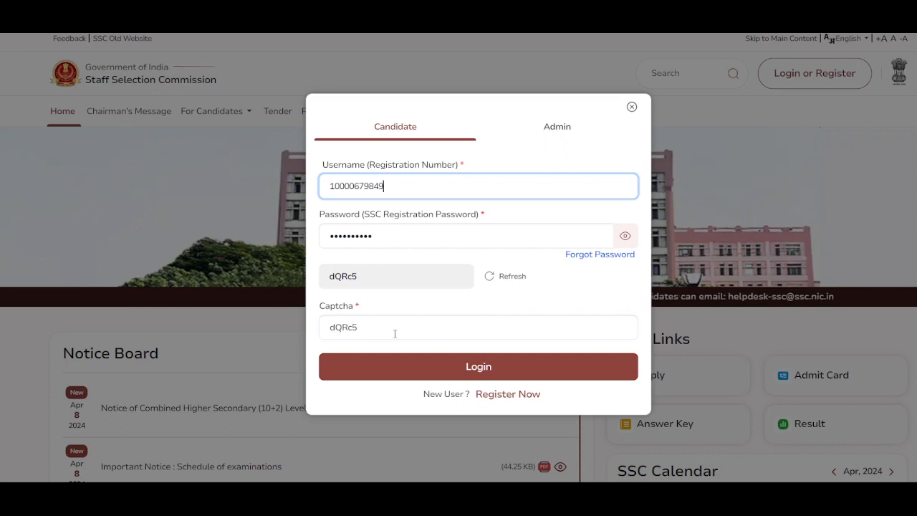
left_click(478, 367)
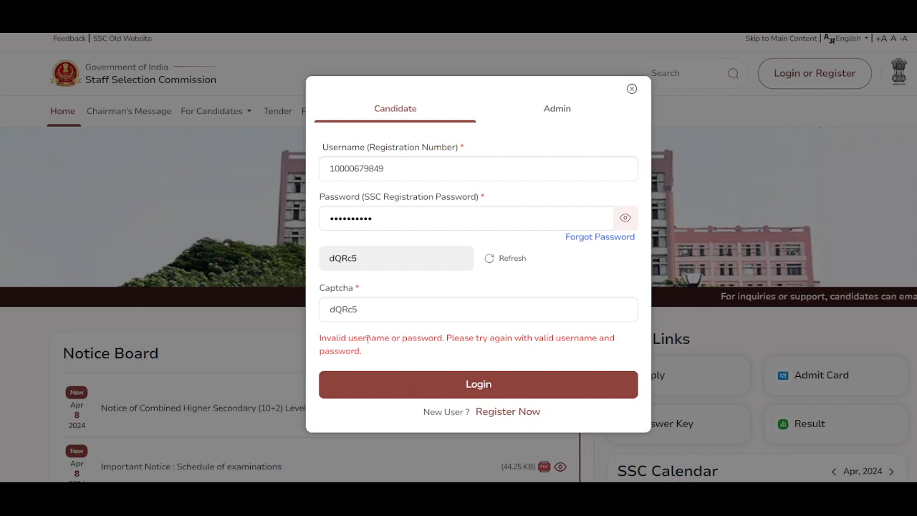
left_click(387, 387)
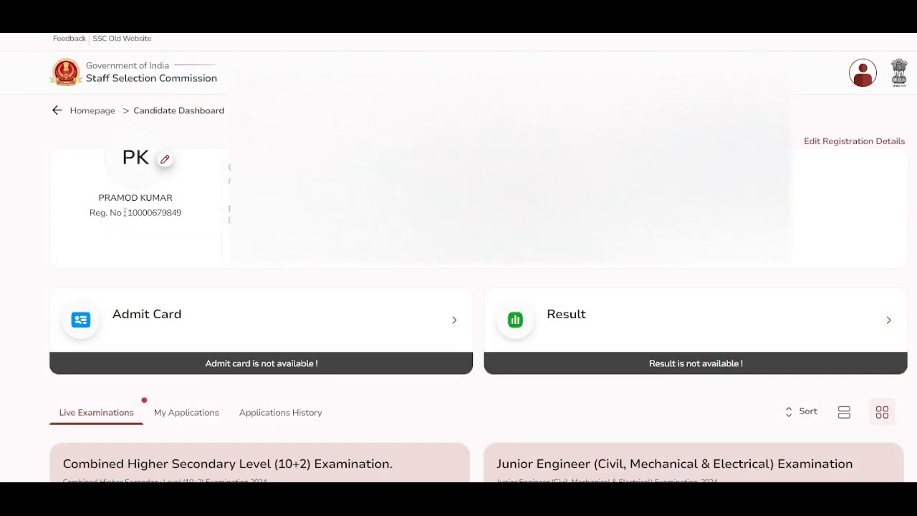
Step: Examine the application start, fee payment and form correction dates of the Combined Higher Secondary Level (10+2) Examination under the live examinations
scroll(254, 254, "down", 4)
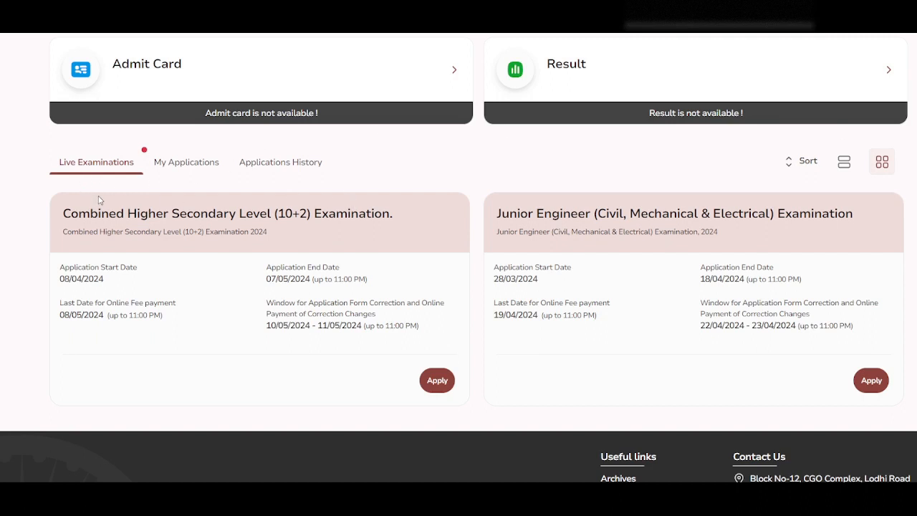
left_click_drag(64, 213, 374, 356)
left_click_drag(433, 387, 122, 232)
left_click_drag(137, 214, 346, 236)
left_click(396, 169)
left_click_drag(61, 279, 112, 290)
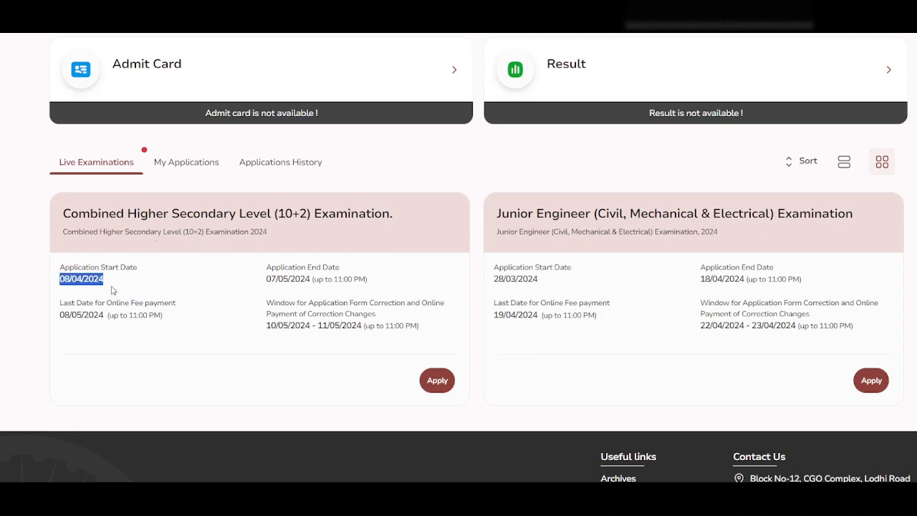
left_click(85, 346)
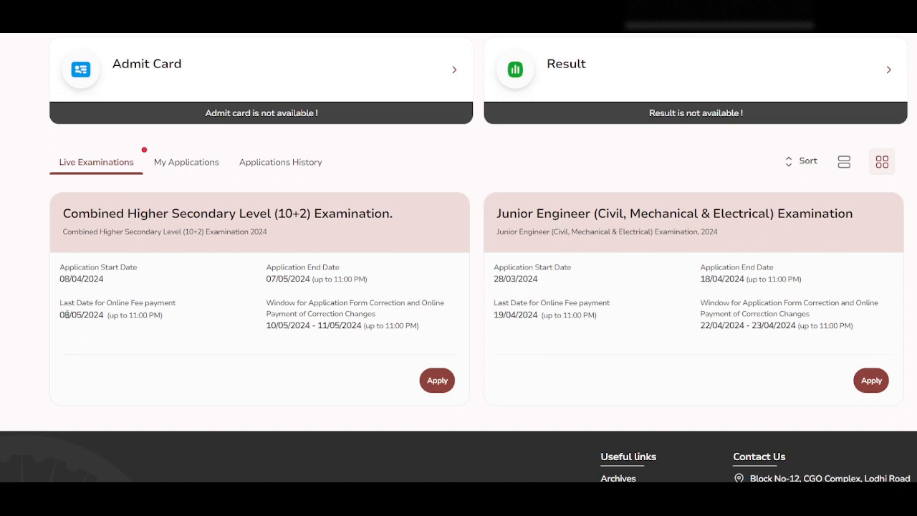
left_click_drag(66, 315, 156, 331)
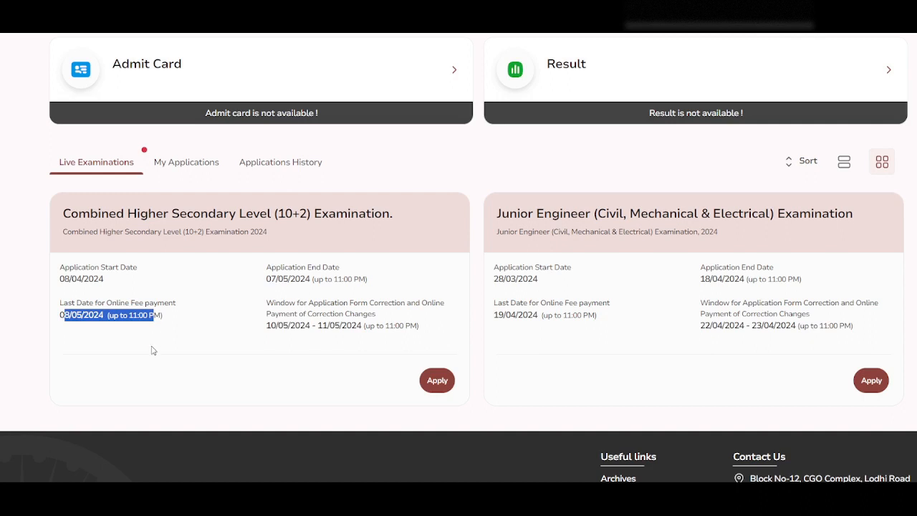
left_click(153, 351)
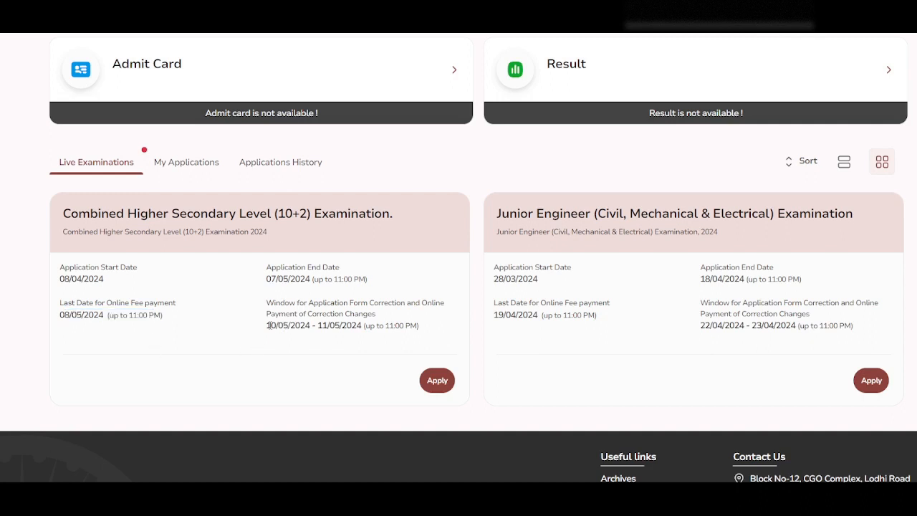
left_click_drag(267, 325, 263, 328)
left_click_drag(270, 326, 392, 338)
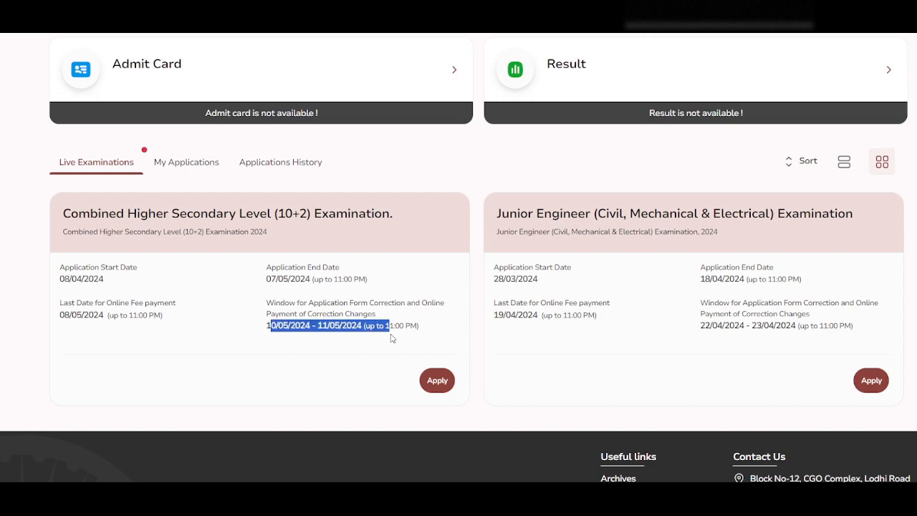
left_click(382, 381)
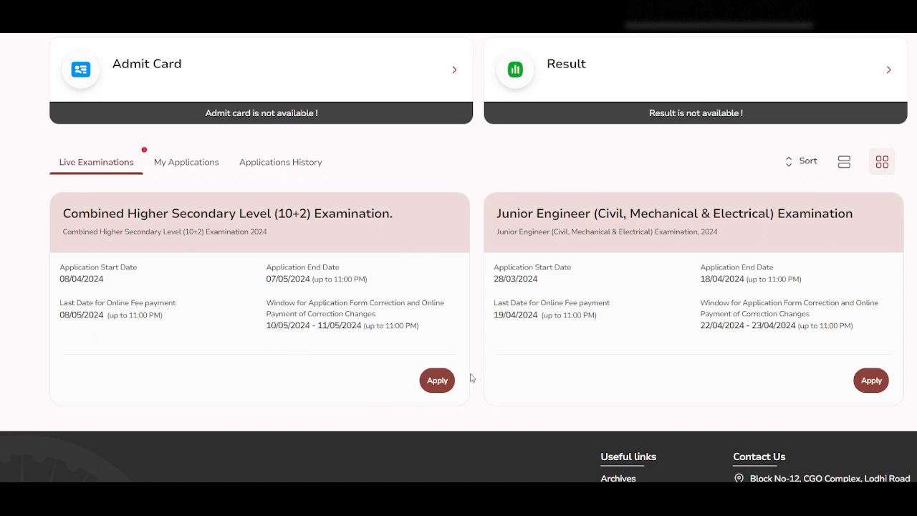
Step: Start the Combined Higher Secondary Level (10+2) Examination application and save the prefilled personal details to continue to the education details
left_click(431, 383)
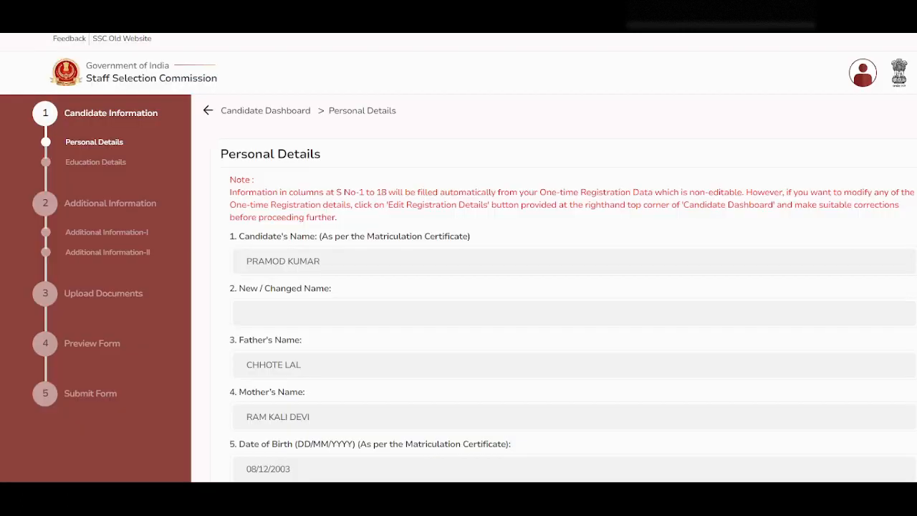
scroll(544, 308, "down", 2)
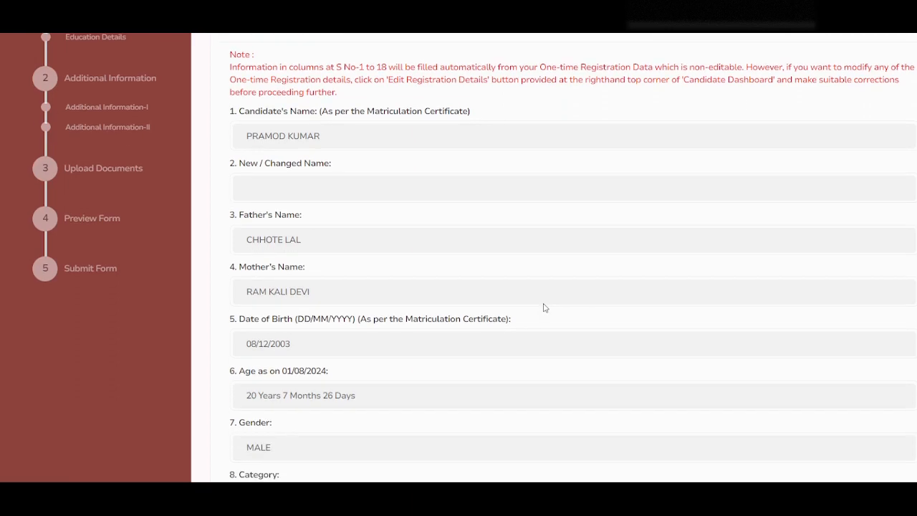
scroll(545, 307, "down", 7)
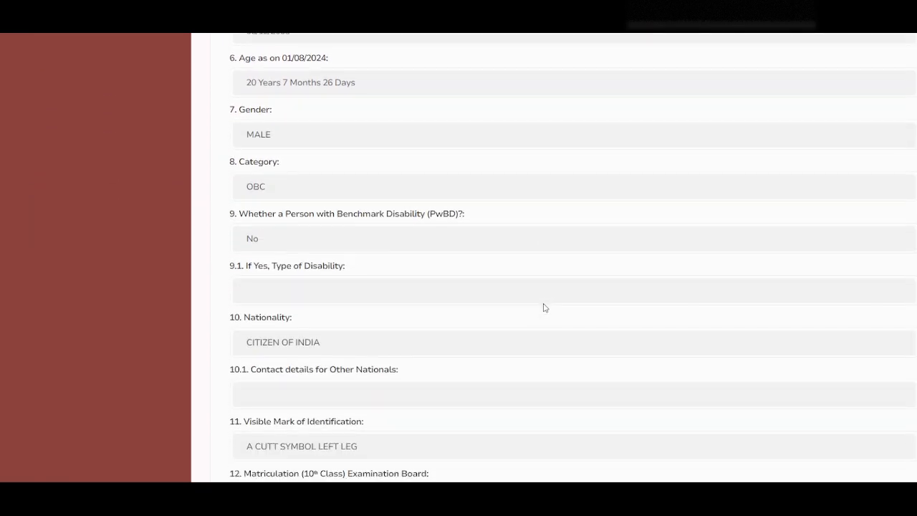
scroll(544, 307, "down", 10)
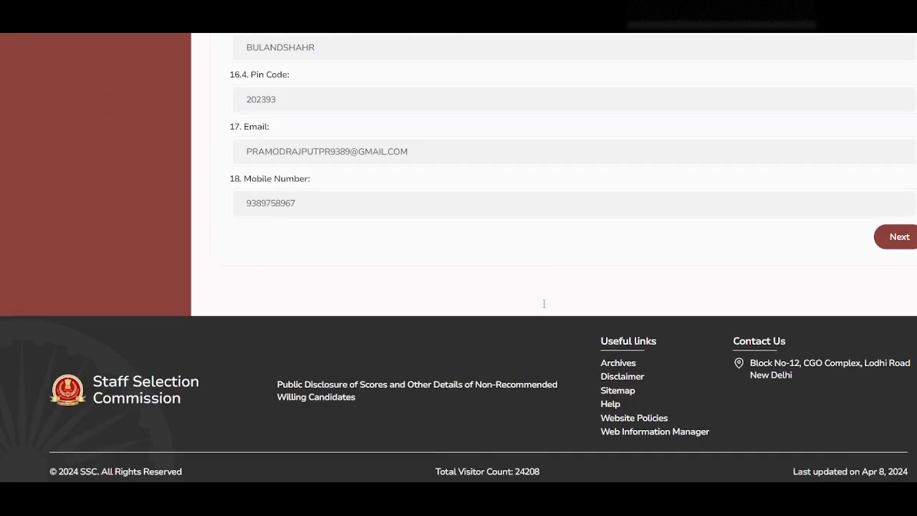
left_click(910, 233)
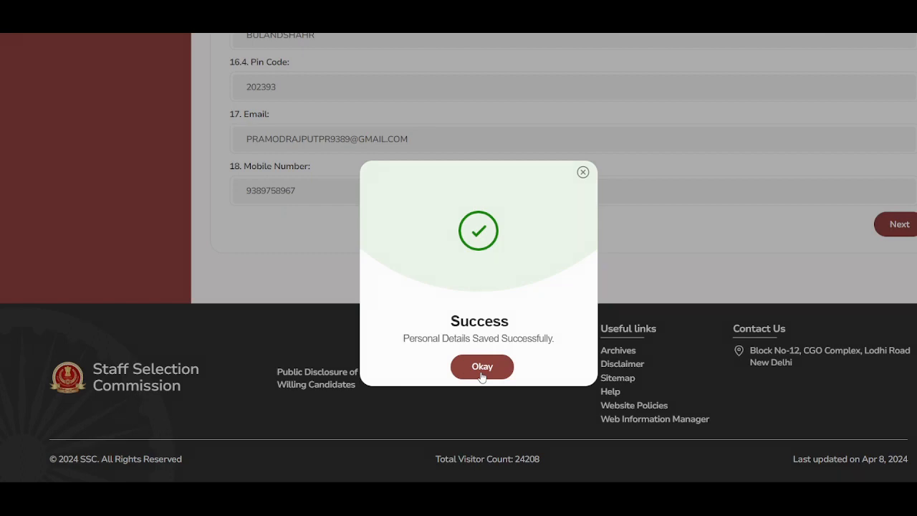
left_click(482, 377)
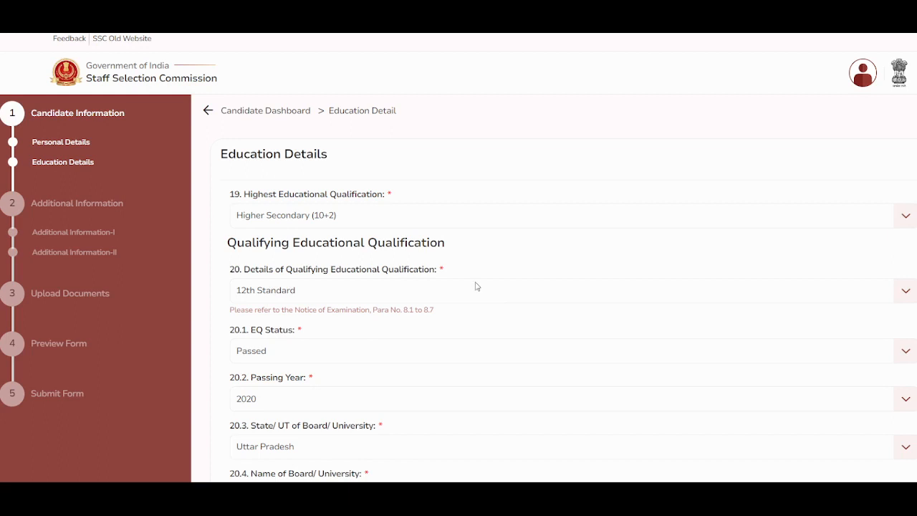
Step: Select Higher Secondary (10+2) as the highest educational qualification and 12th Standard as the qualifying educational qualification
left_click(440, 225)
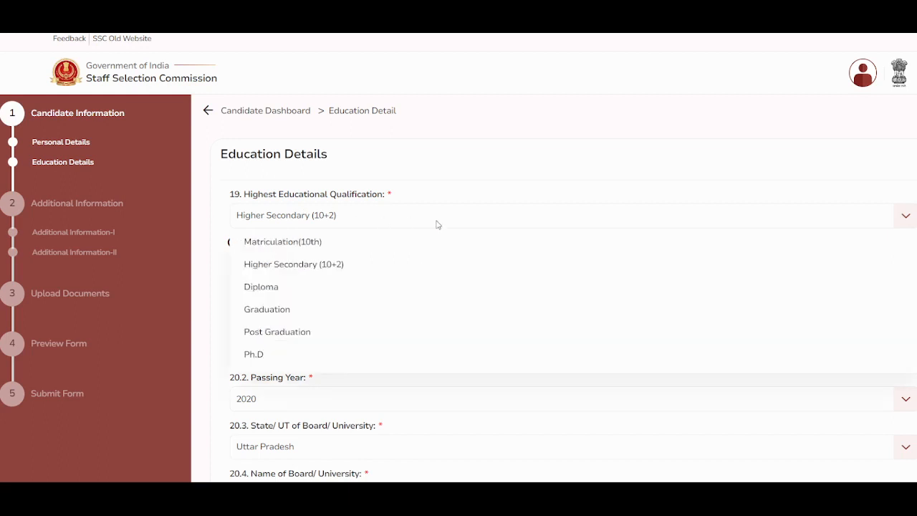
left_click(392, 268)
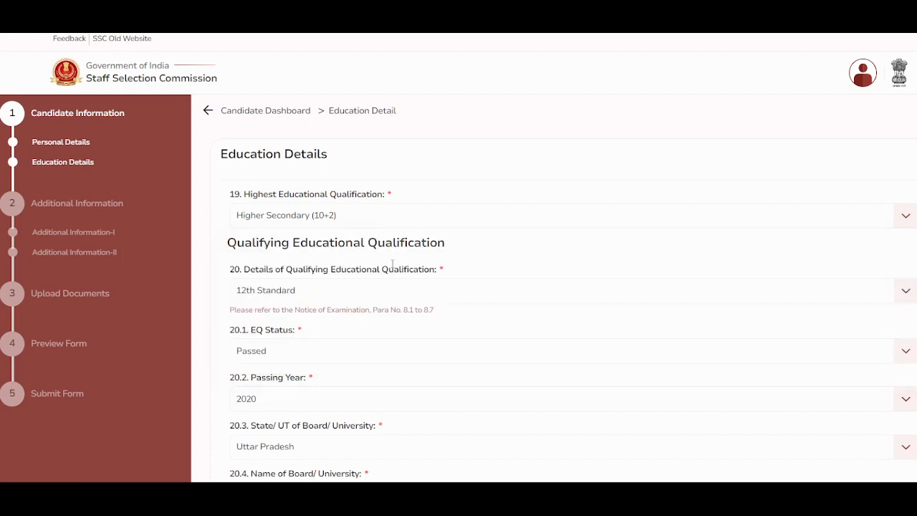
left_click(340, 299)
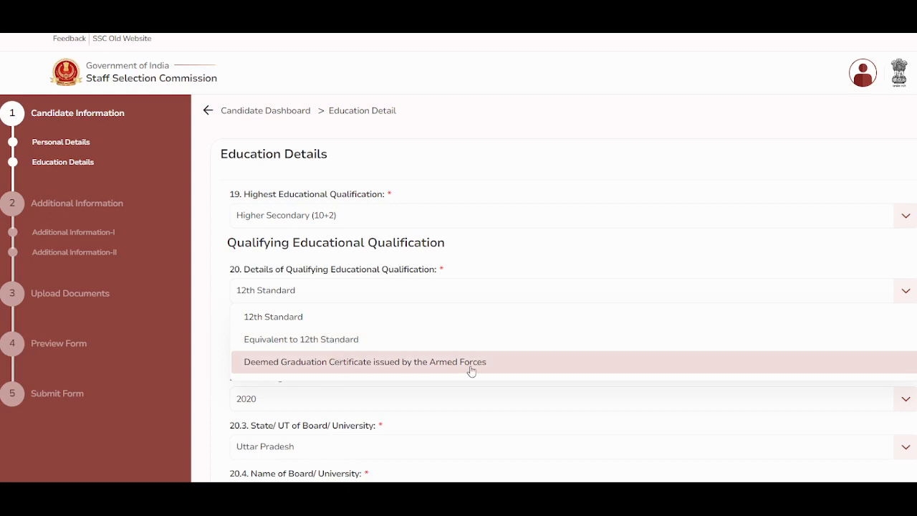
left_click(417, 317)
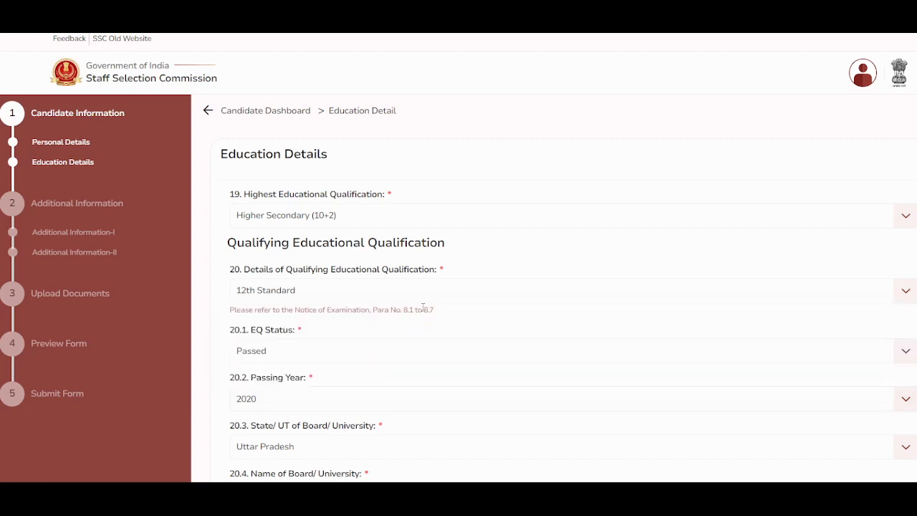
Step: Try Appearing as the EQ status and check how the remaining qualification fields respond
scroll(424, 307, "down", 1)
left_click(420, 287)
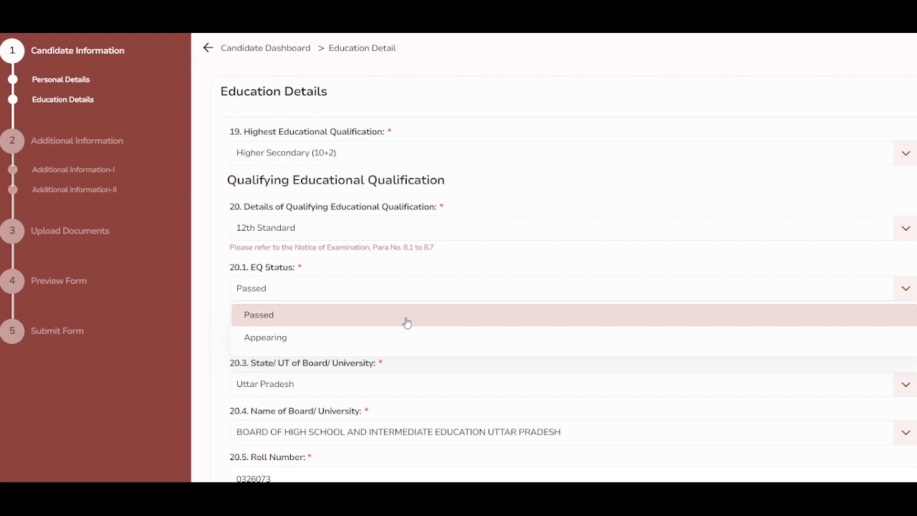
left_click(373, 340)
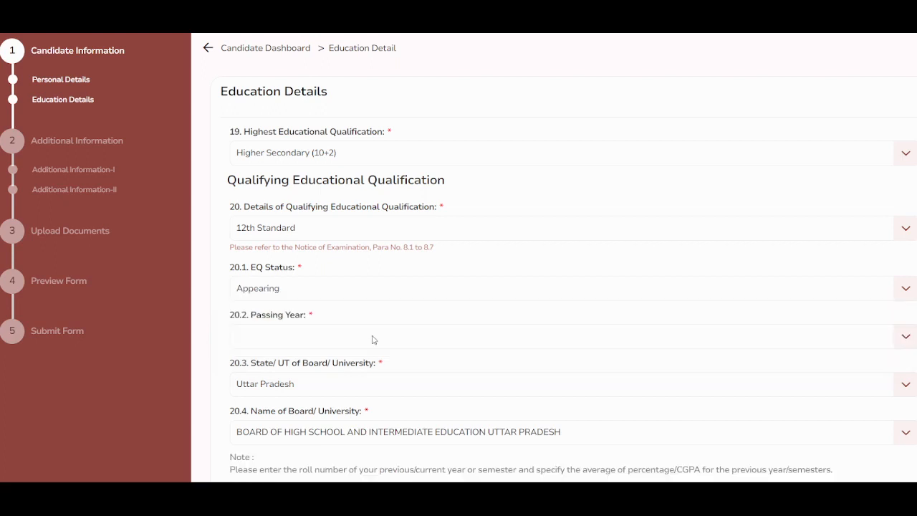
left_click(365, 288)
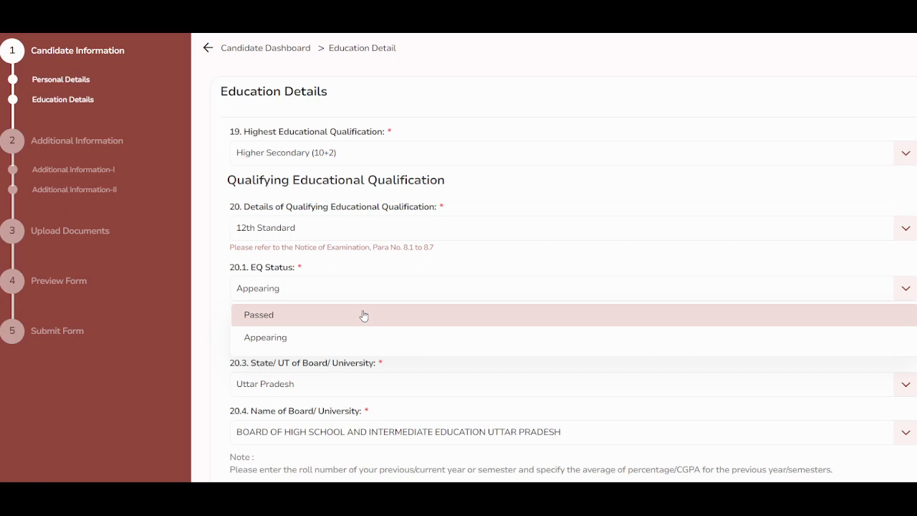
left_click(364, 315)
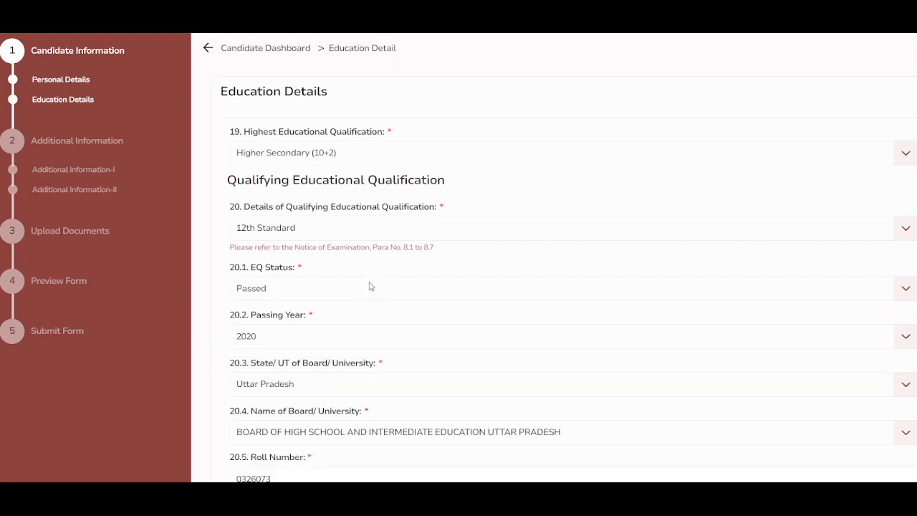
left_click(369, 287)
left_click(377, 337)
scroll(375, 339, "down", 3)
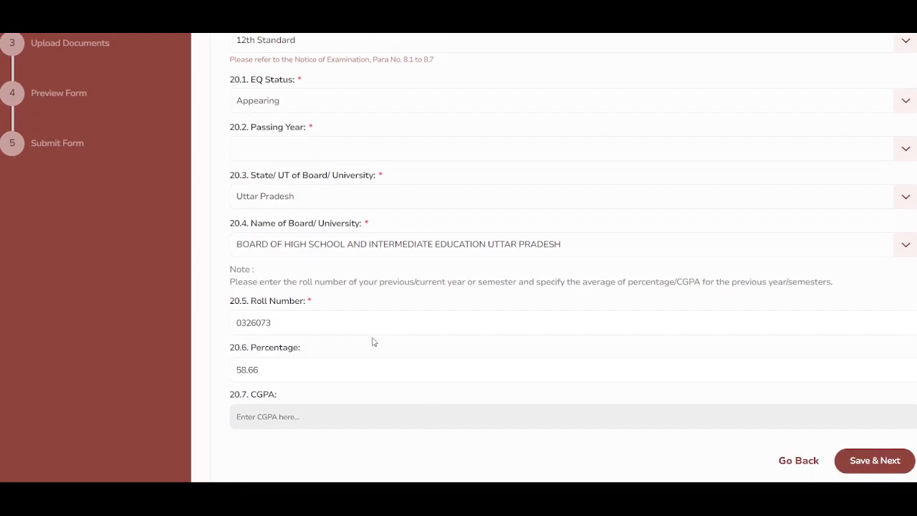
scroll(371, 327, "up", 3)
Step: Set the EQ status of the qualifying qualification to Passed and the passing year to 2020
left_click(344, 288)
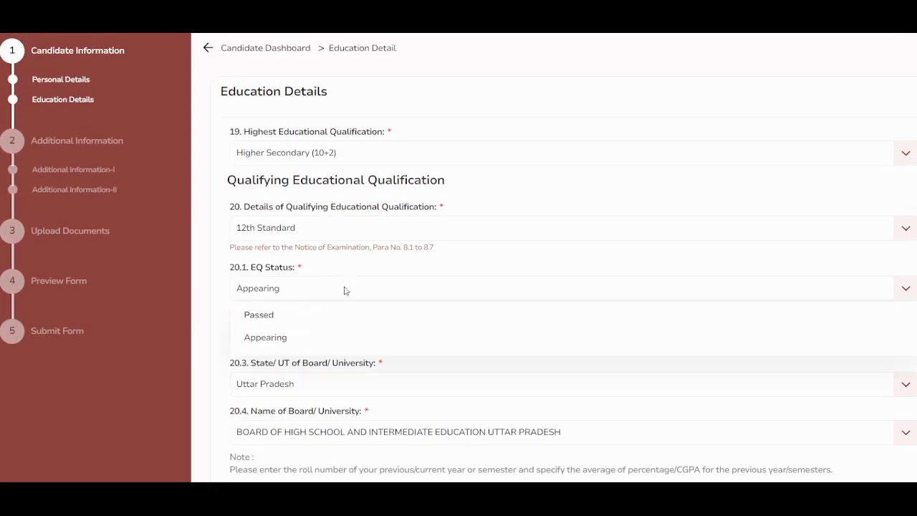
left_click(343, 324)
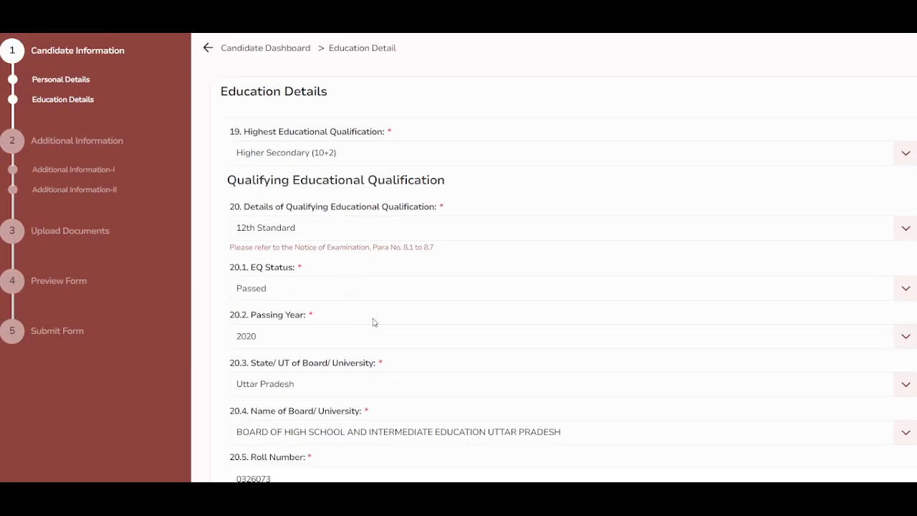
left_click(297, 337)
scroll(511, 303, "down", 2)
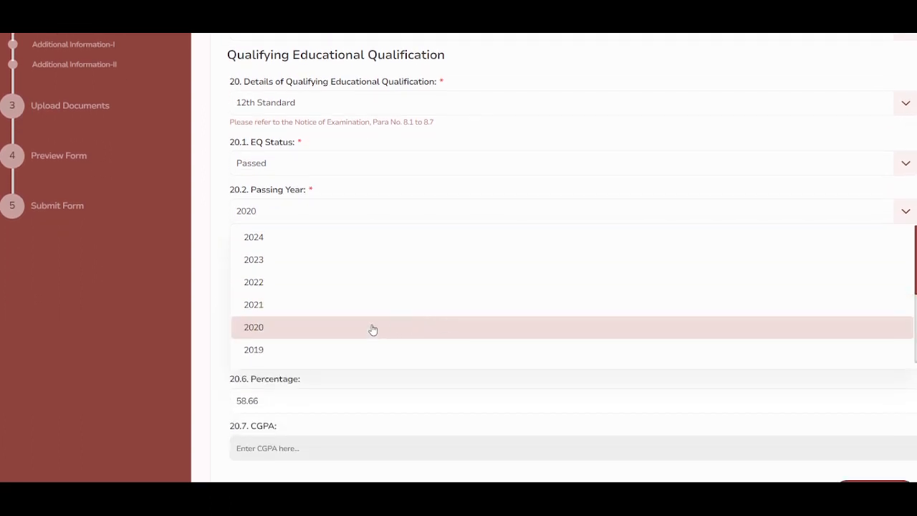
left_click(373, 329)
Step: Select Uttar Pradesh as the board's state and BOARD OF HIGH SCHOOL AND INTERMEDIATE EDUCATION UTTAR PRADESH as the board name
left_click(404, 255)
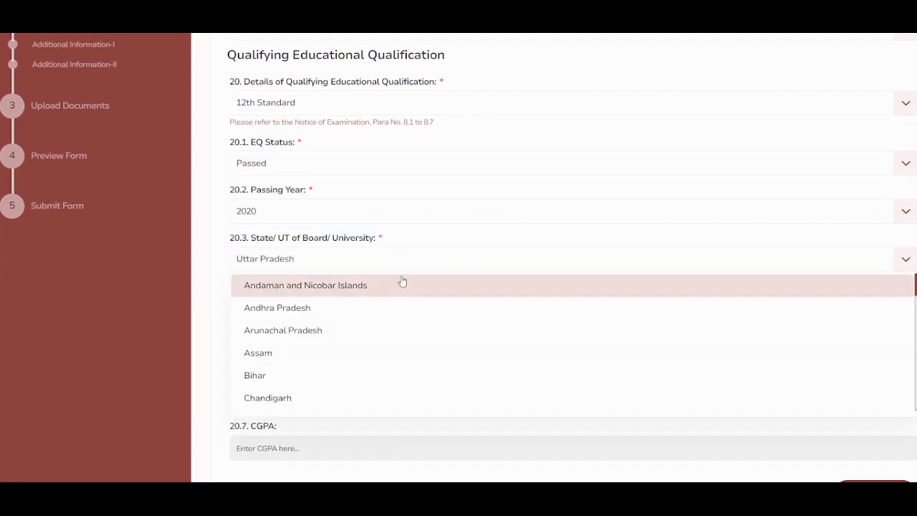
scroll(402, 282, "down", 10)
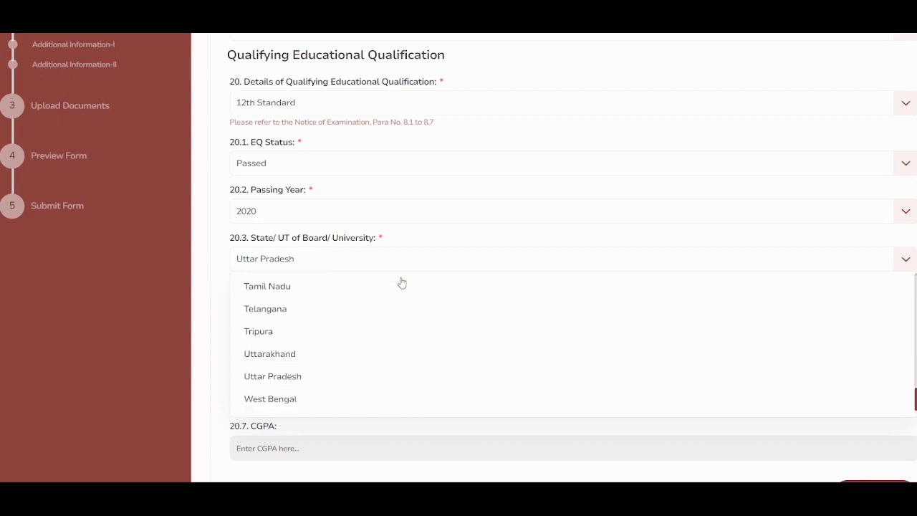
left_click(368, 382)
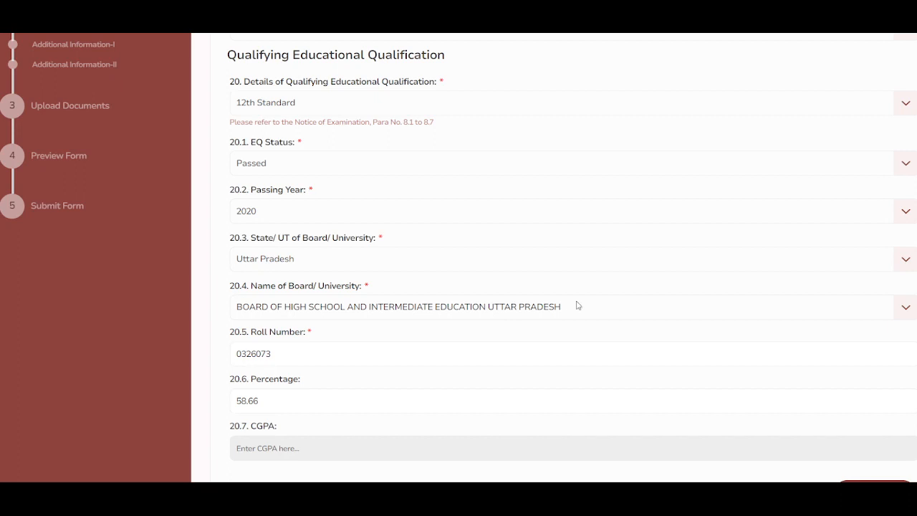
left_click(578, 306)
scroll(459, 357, "down", 4)
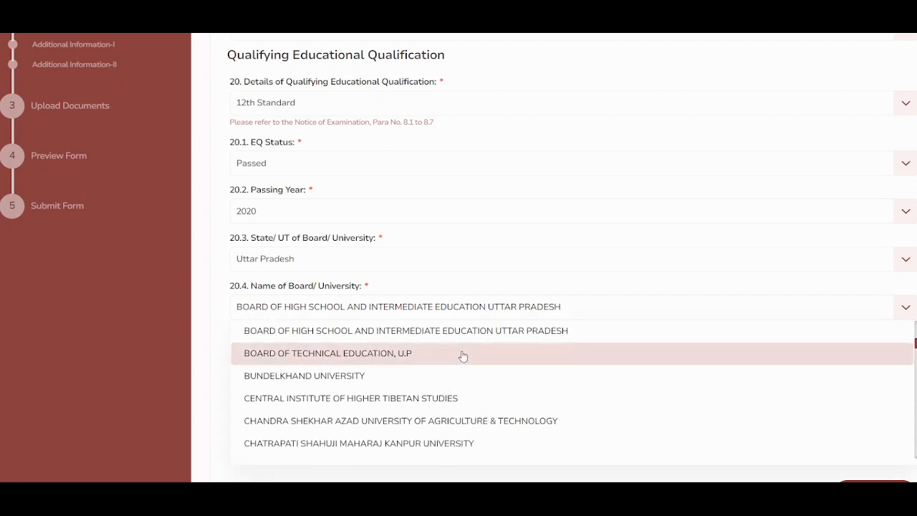
left_click(440, 339)
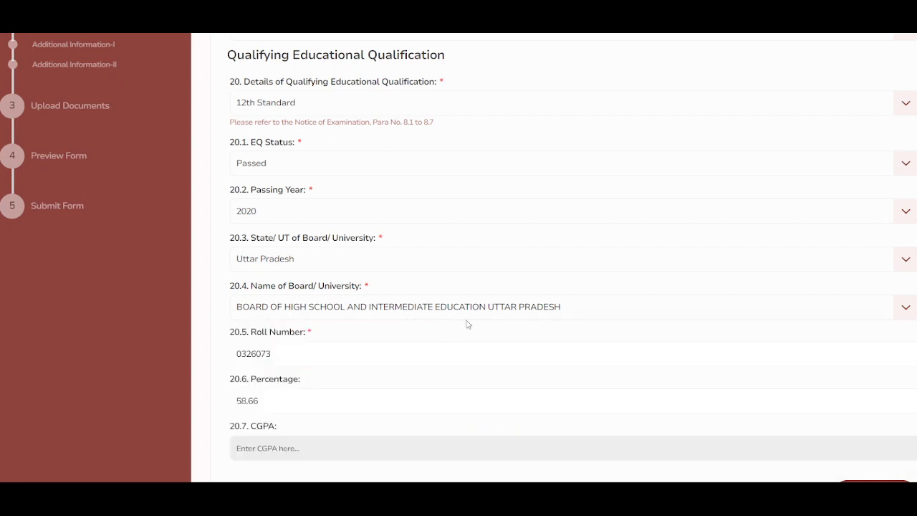
Step: Check the prefilled roll number and percentage, and save the education details to continue to Additional Information-I
scroll(401, 346, "down", 1)
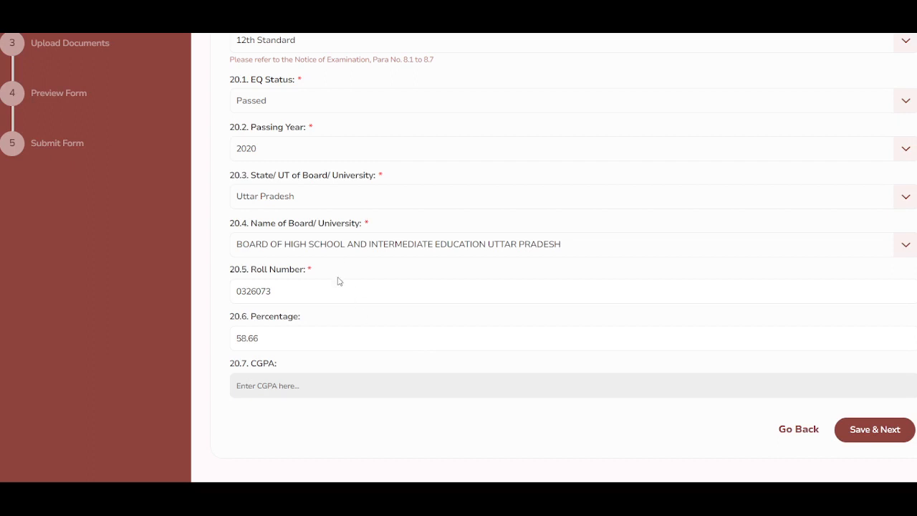
left_click_drag(334, 288, 232, 288)
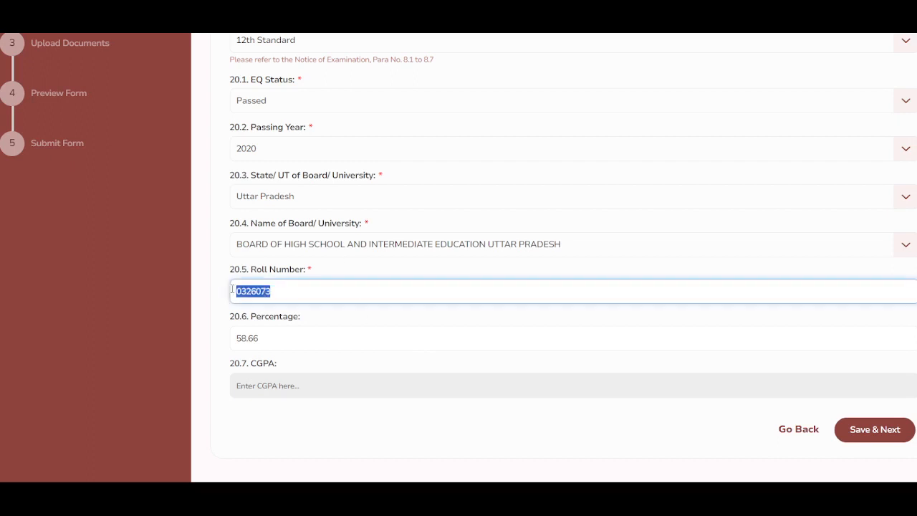
left_click(287, 343)
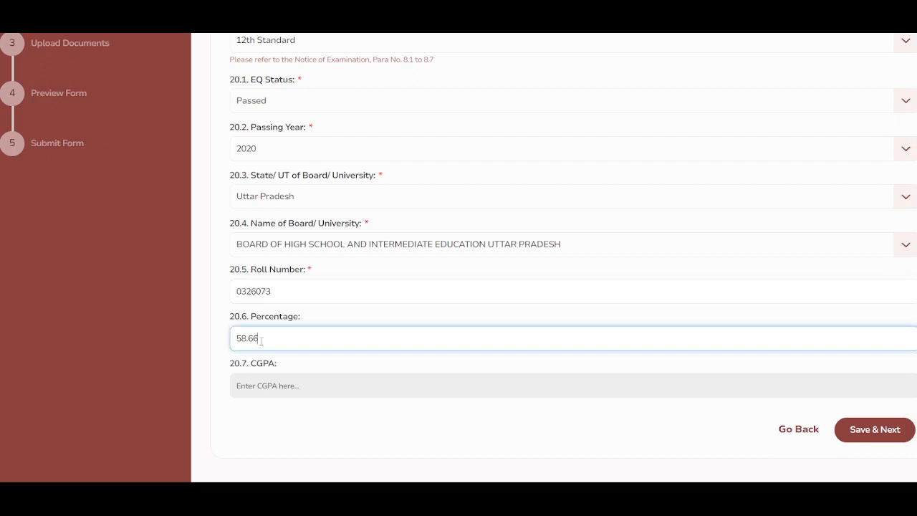
left_click_drag(261, 341, 235, 341)
left_click(300, 391)
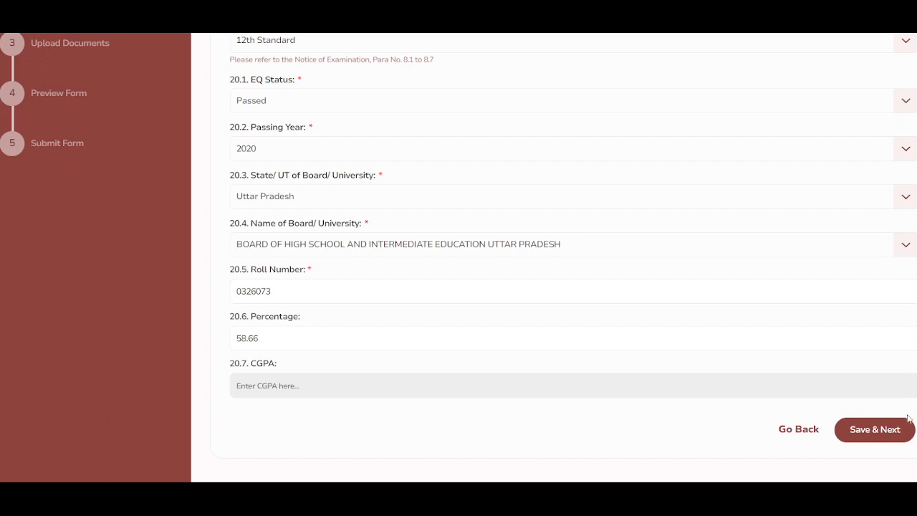
left_click(874, 441)
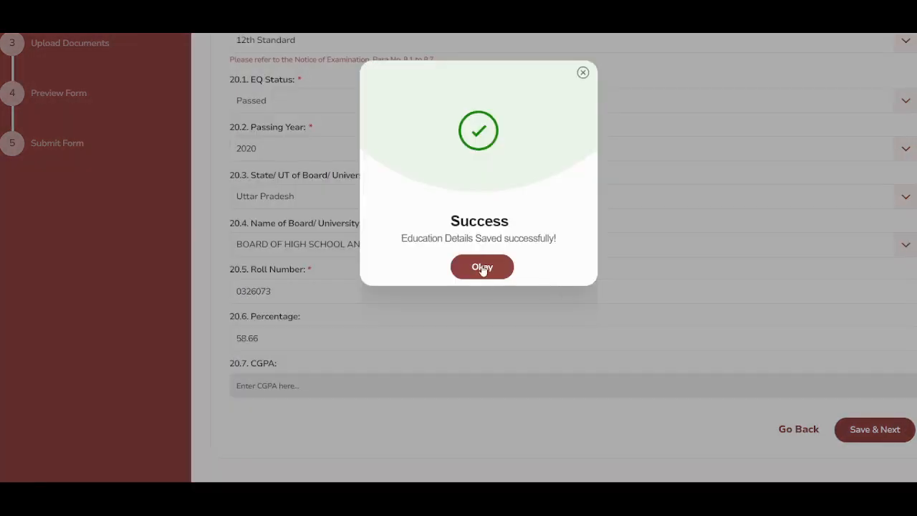
left_click(482, 270)
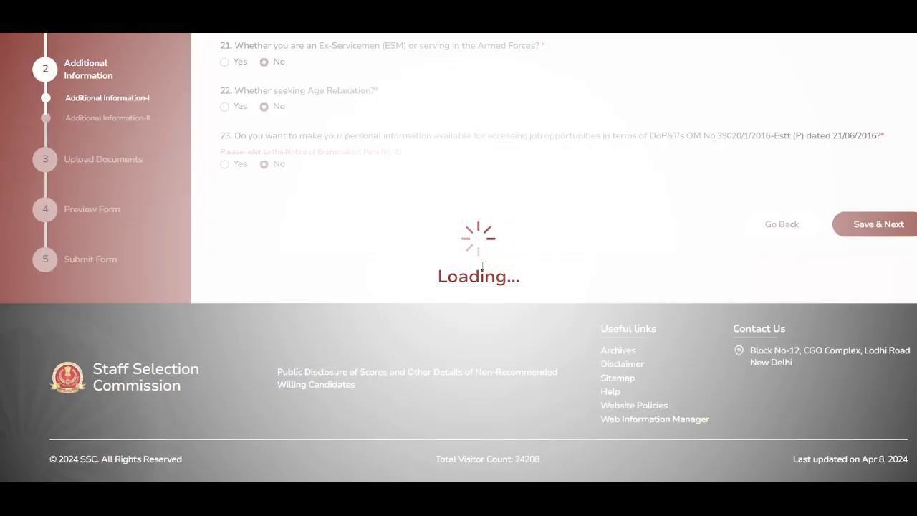
Step: Answer No to the Ex-Servicemen, age relaxation and personal information sharing questions, checking the Yes option of each
scroll(459, 200, "up", 2)
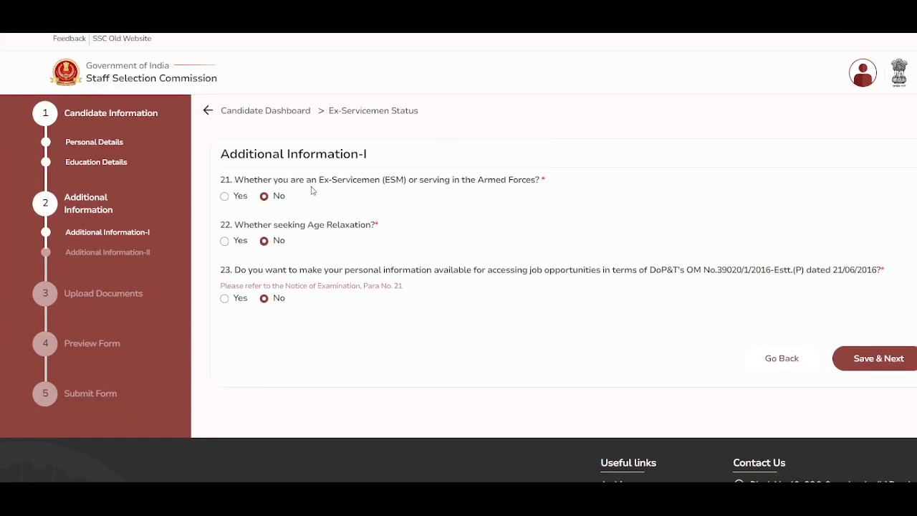
left_click(223, 197)
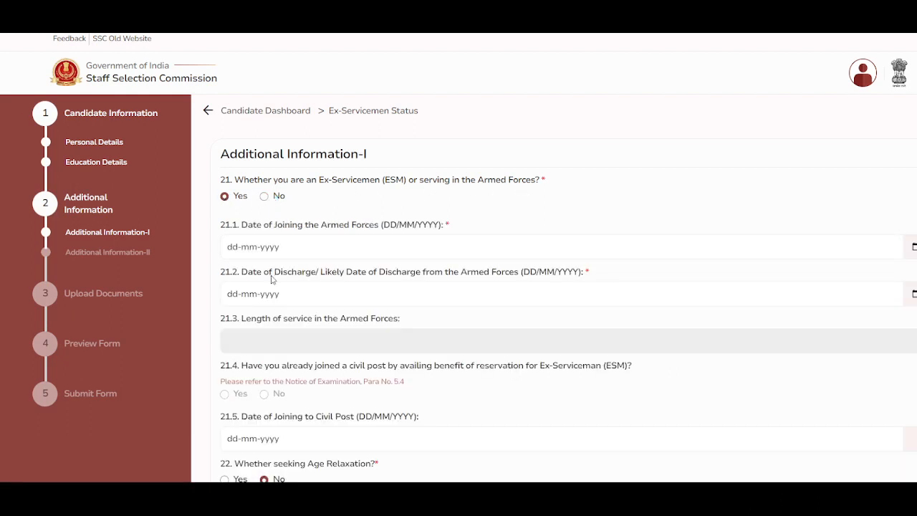
left_click(264, 197)
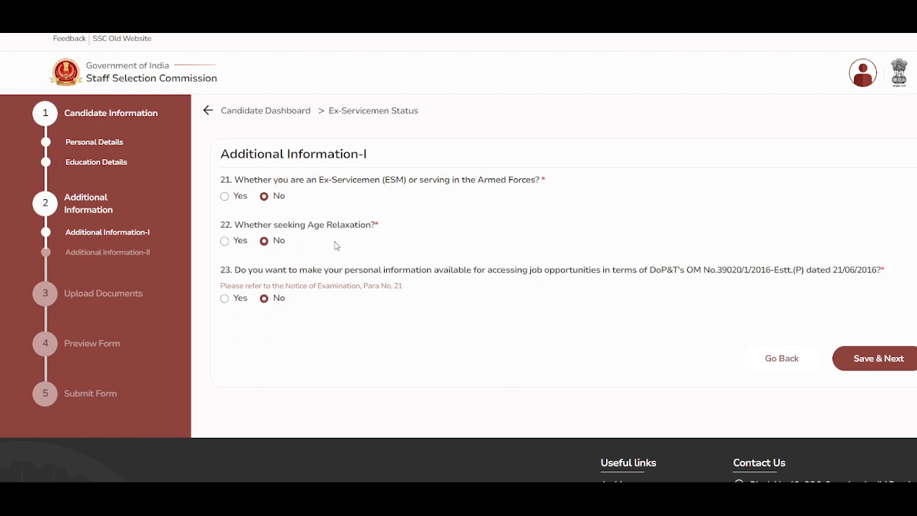
left_click(223, 242)
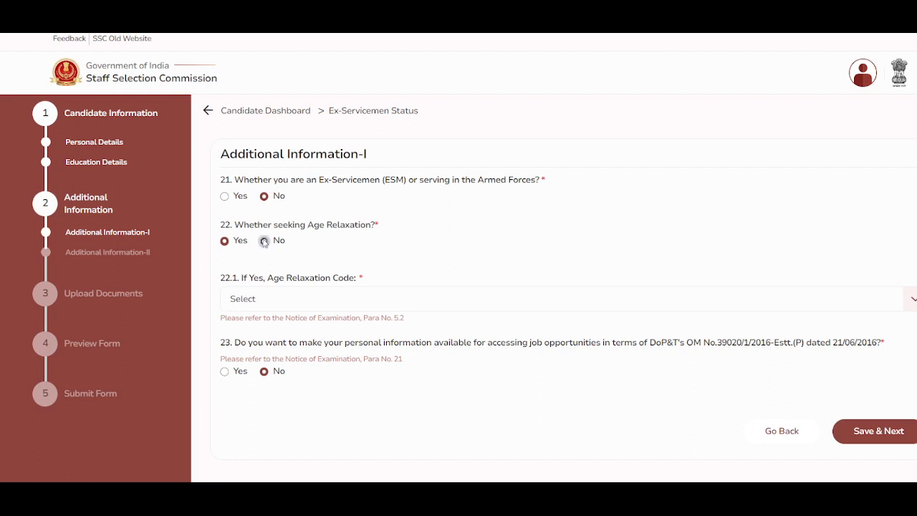
left_click(265, 241)
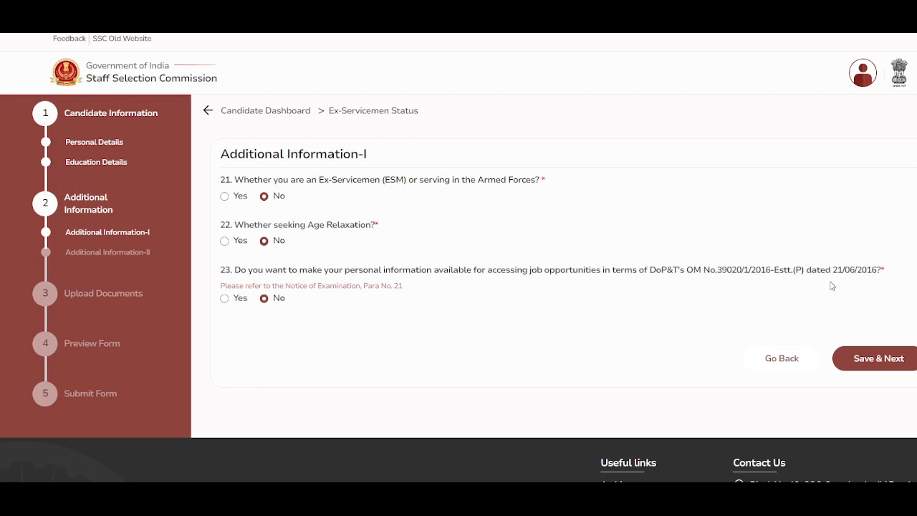
left_click(225, 298)
left_click(264, 298)
Step: Save the Additional Information-I answers and continue to Additional Information-II
scroll(458, 236, "down", 2)
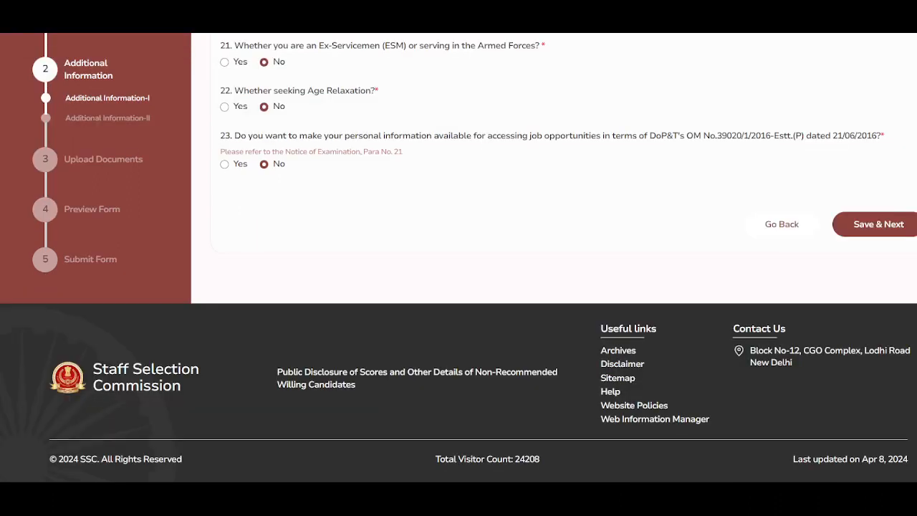
left_click(878, 225)
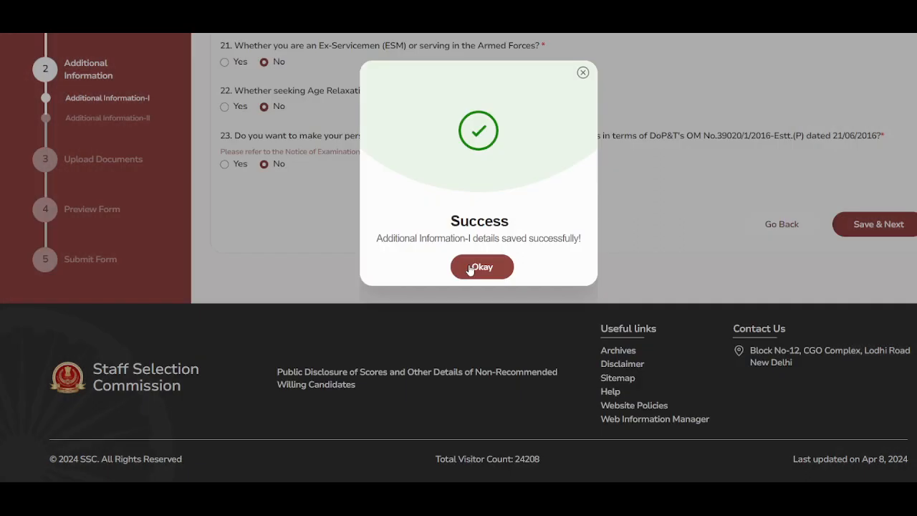
left_click(480, 267)
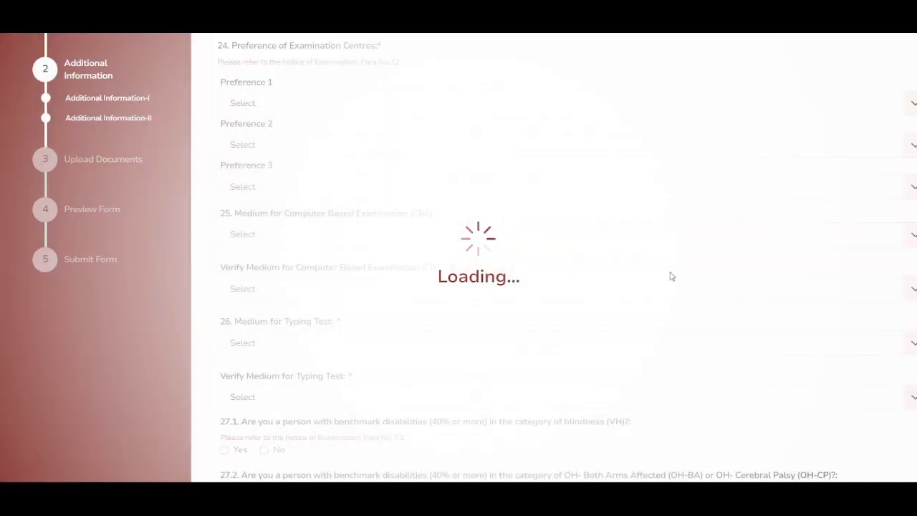
Step: Look through the examination centre list and choose CR-Agra(3001) as Preference 1
scroll(634, 278, "up", 1)
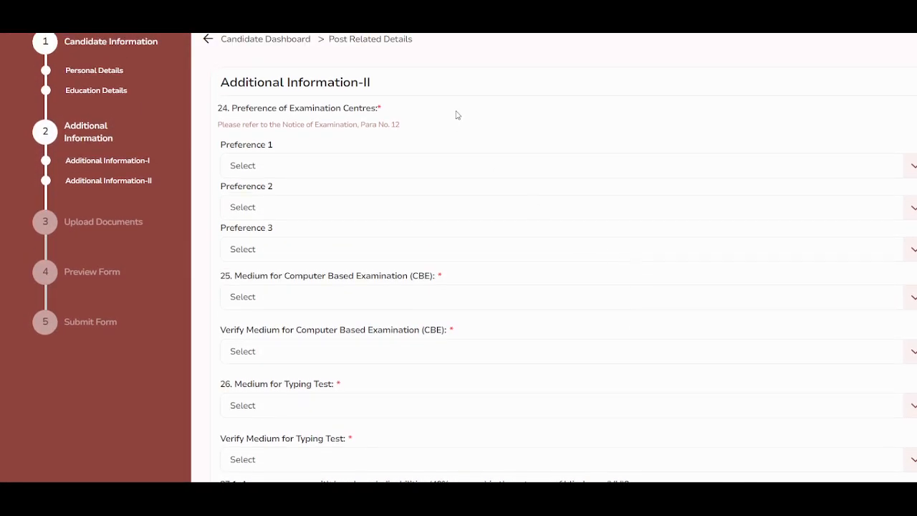
left_click(447, 174)
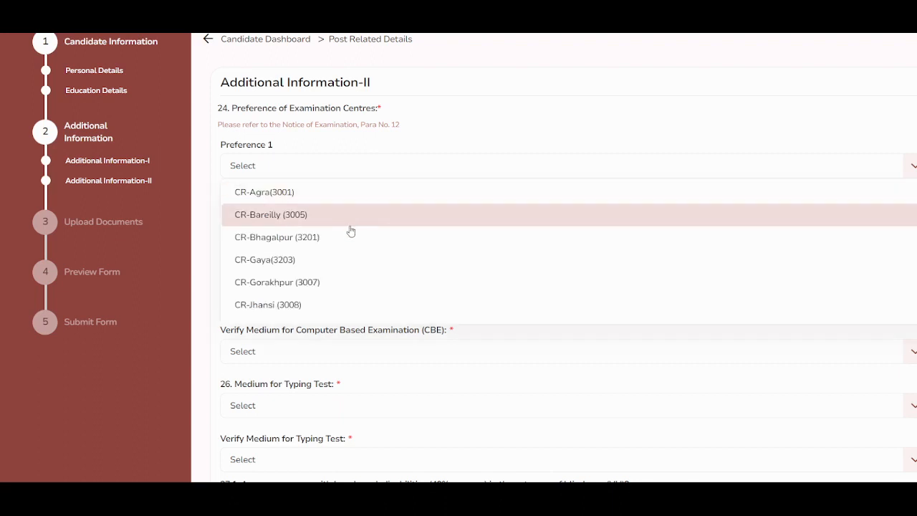
scroll(395, 221, "down", 3)
scroll(398, 223, "down", 6)
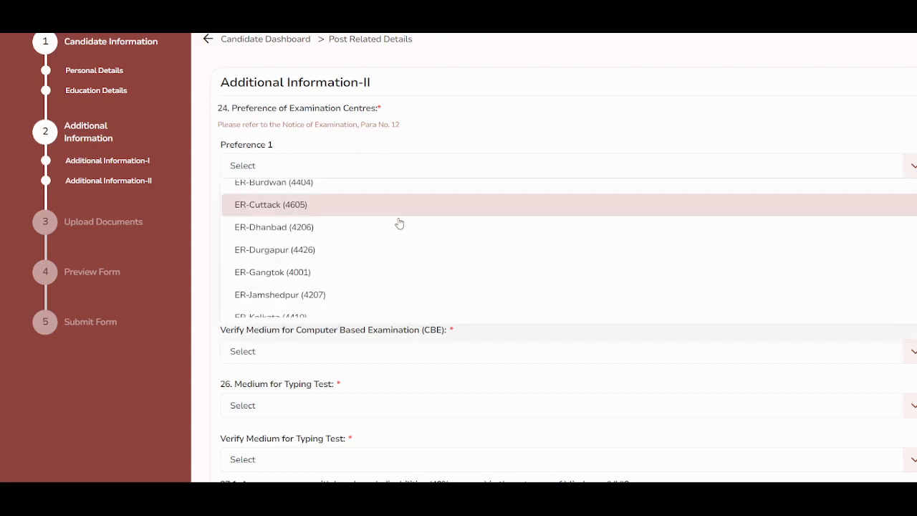
scroll(399, 223, "down", 1)
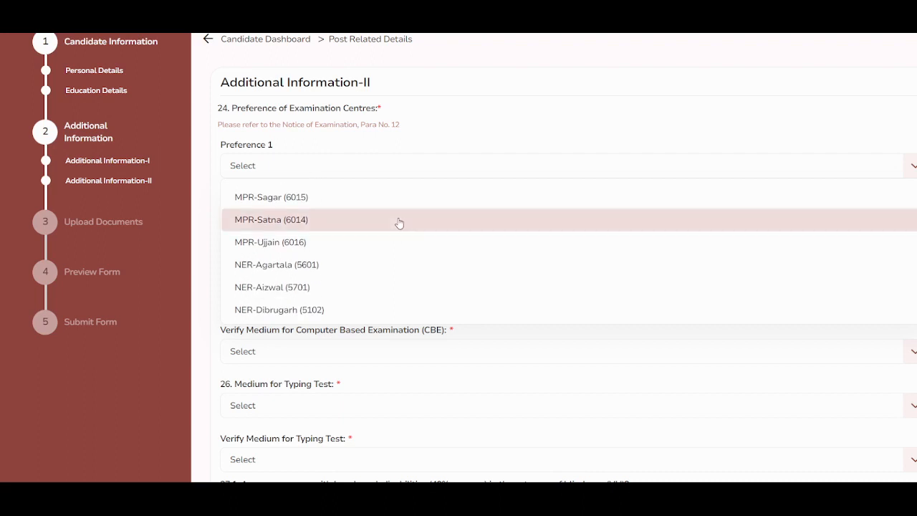
scroll(402, 223, "up", 10)
scroll(410, 237, "up", 6)
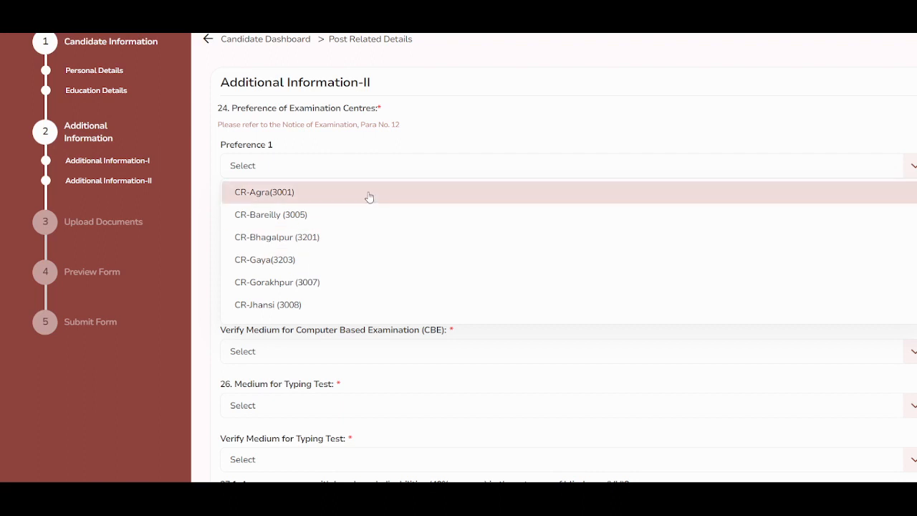
left_click(369, 197)
Step: Choose CR-Bareilly (3005) as the Preference 2 examination centre
left_click(342, 210)
scroll(363, 284, "down", 1)
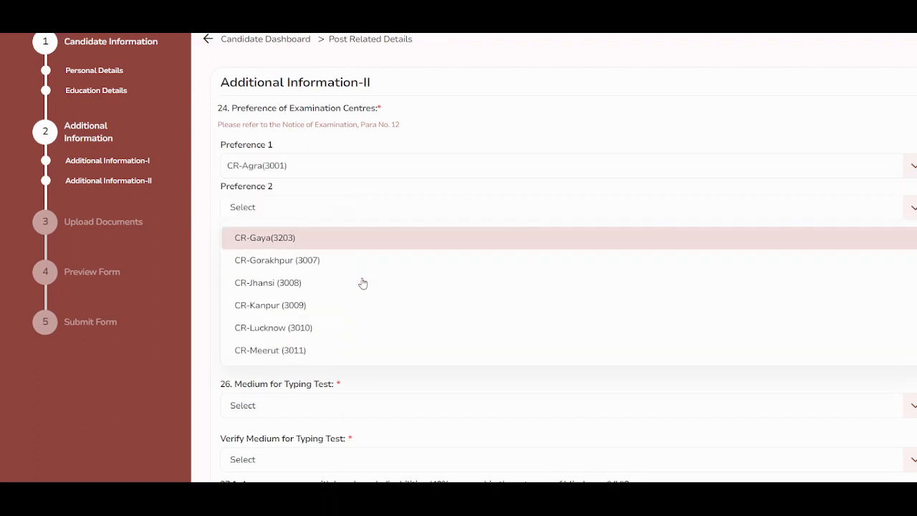
scroll(363, 284, "down", 1)
scroll(362, 282, "up", 3)
scroll(361, 287, "down", 5)
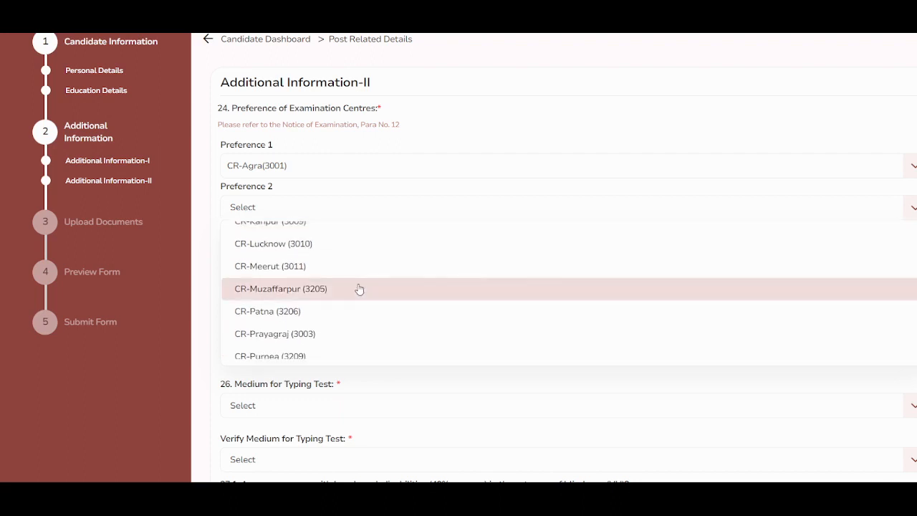
scroll(342, 272, "up", 3)
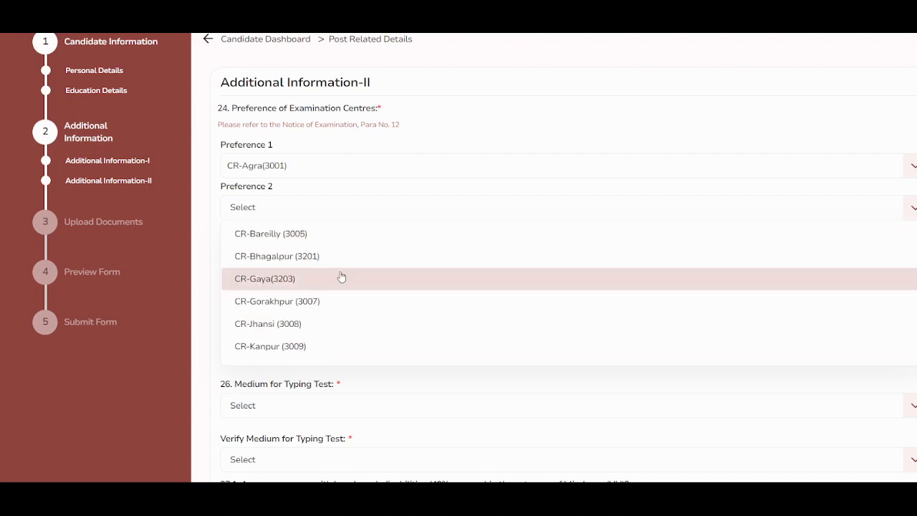
left_click(348, 244)
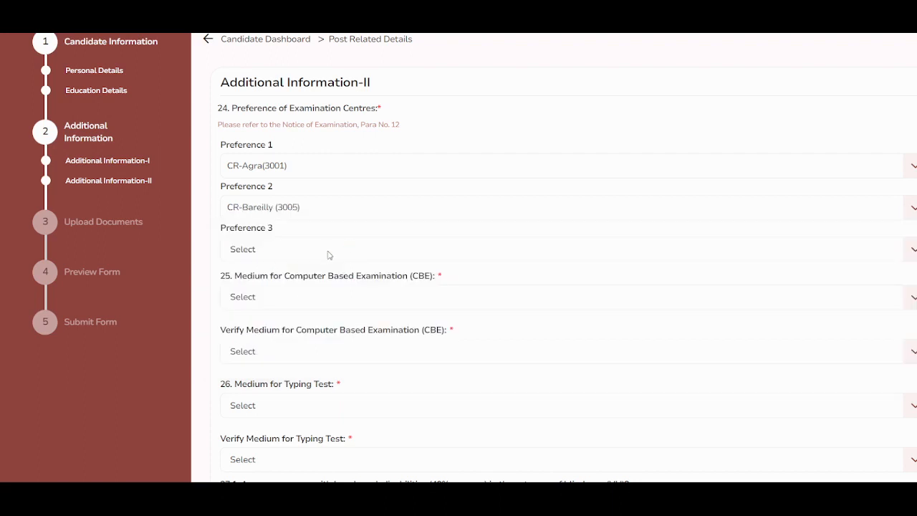
Step: Choose CR-Meerut (3011) as the Preference 3 examination centre
left_click(322, 249)
scroll(324, 348, "down", 2)
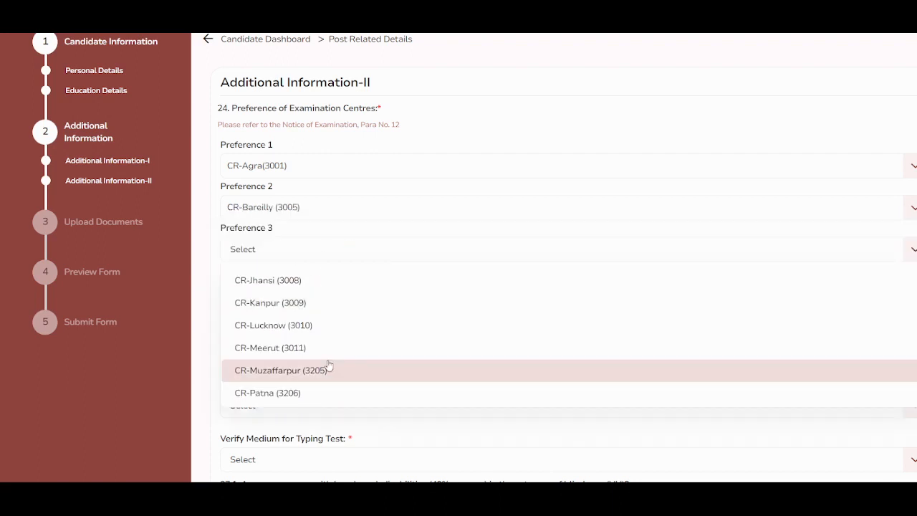
left_click(325, 348)
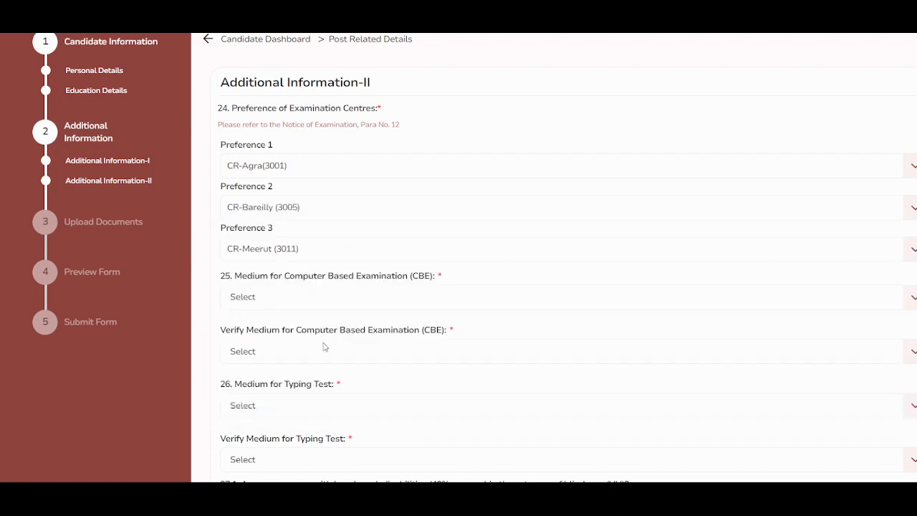
Step: Set both the medium for the Computer Based Examination (CBE) and its verification to 01 - Hindi
left_click(353, 294)
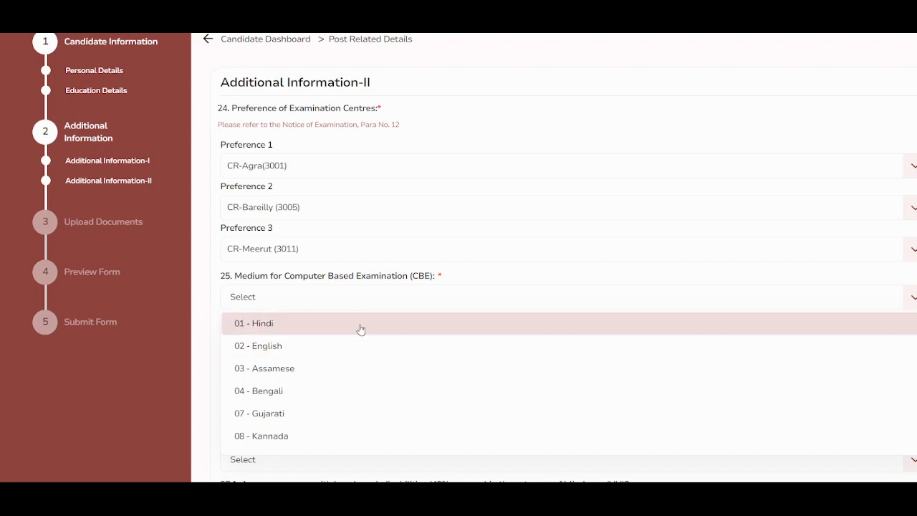
scroll(380, 327, "down", 1)
scroll(384, 326, "down", 2)
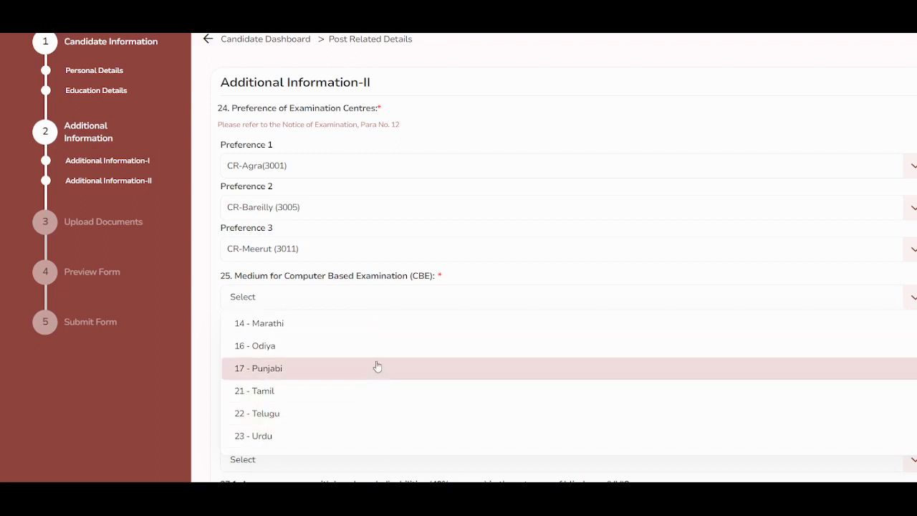
scroll(377, 366, "up", 4)
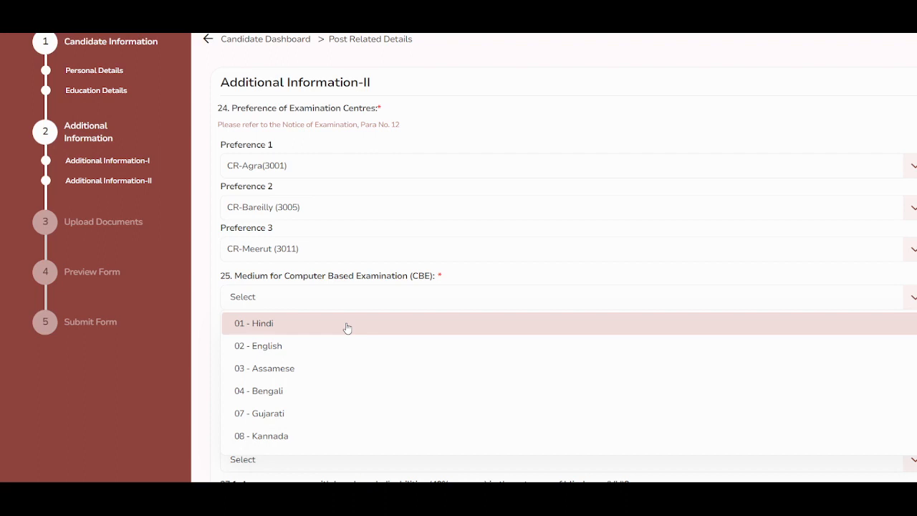
left_click(347, 328)
scroll(505, 260, "down", 1)
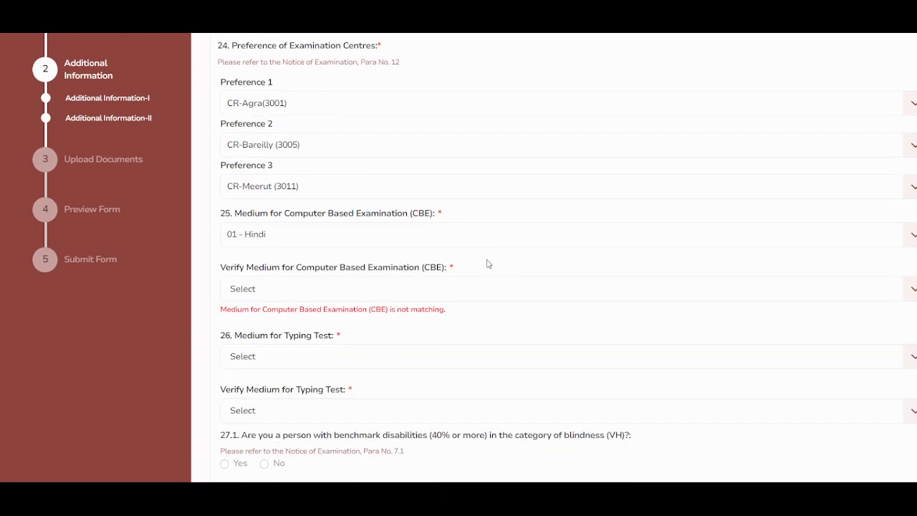
left_click(412, 293)
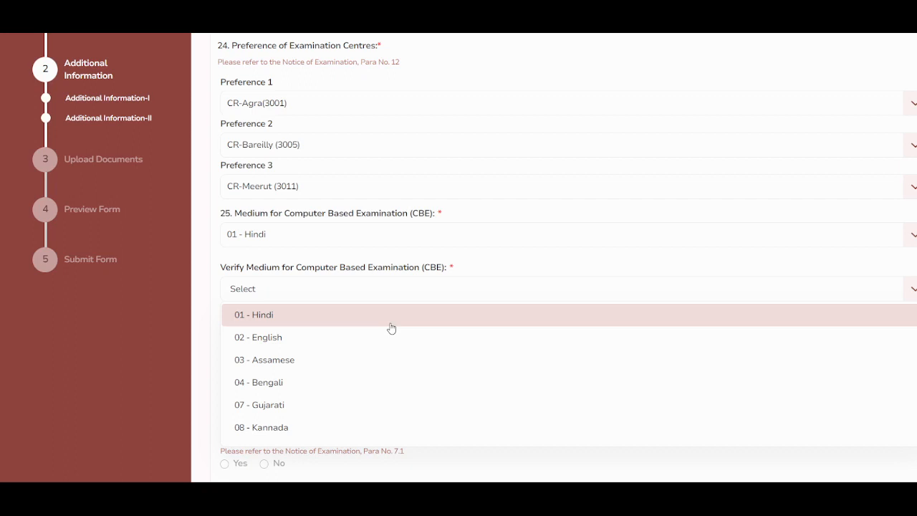
left_click(391, 327)
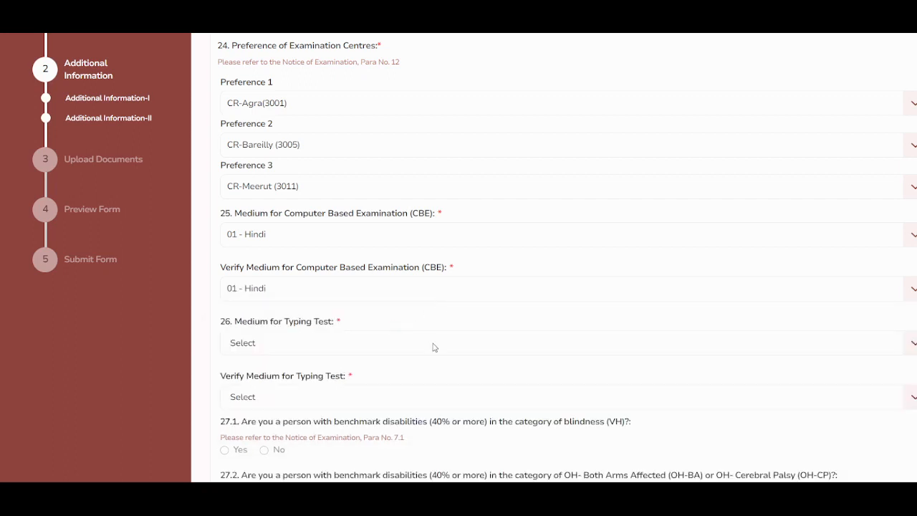
Step: Set both the medium for the typing test and its verification to English
scroll(425, 357, "down", 2)
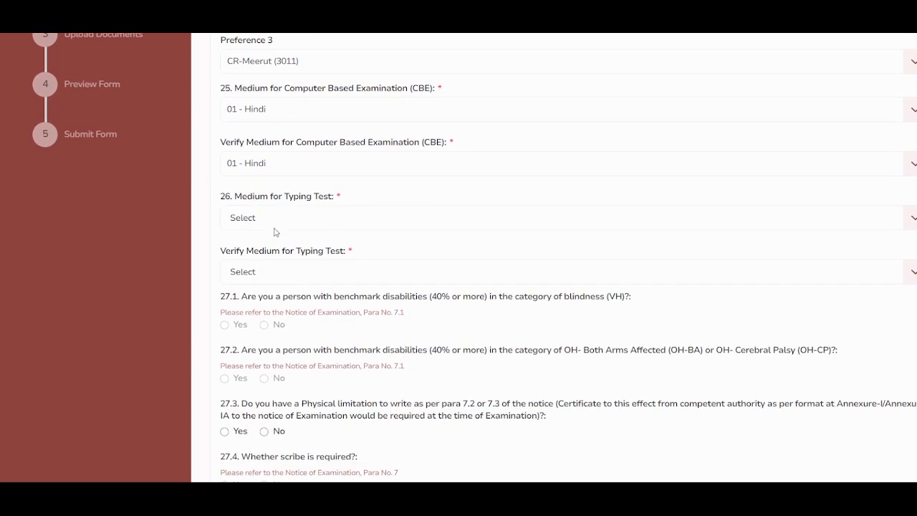
left_click(276, 225)
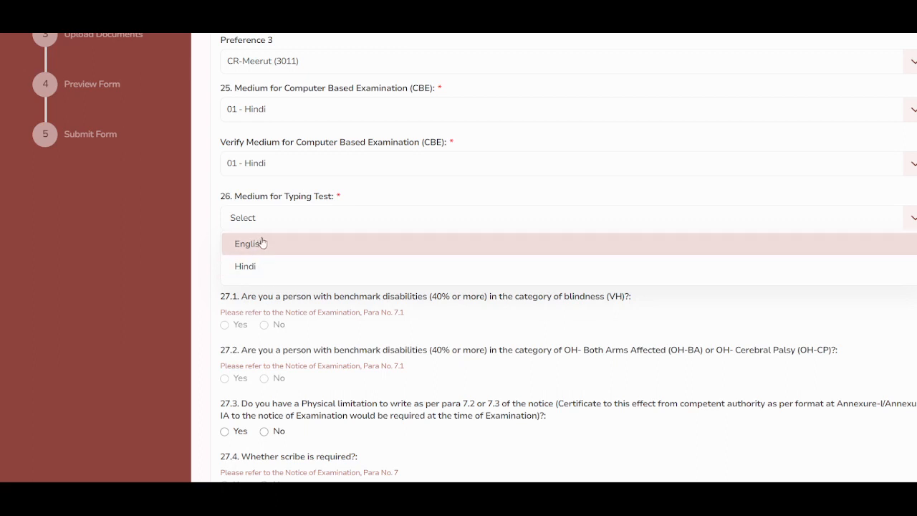
left_click(262, 245)
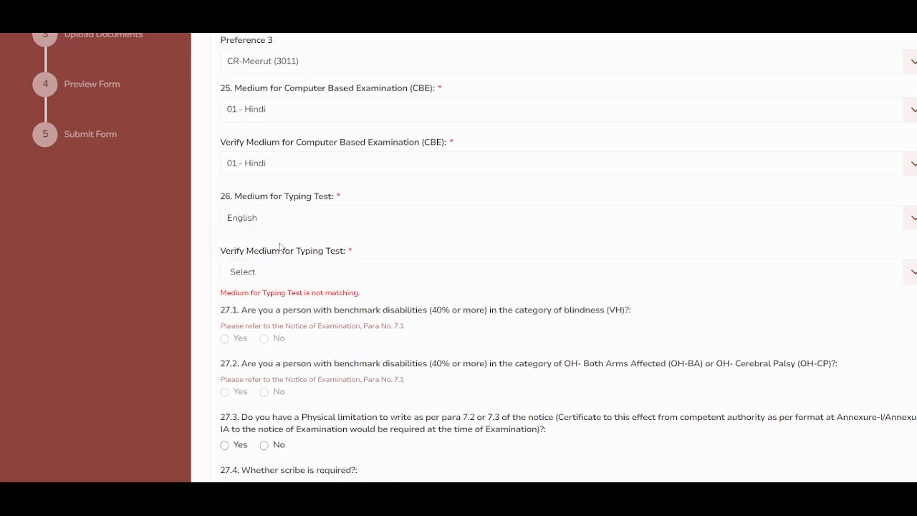
left_click(376, 276)
left_click(375, 308)
scroll(405, 260, "down", 1)
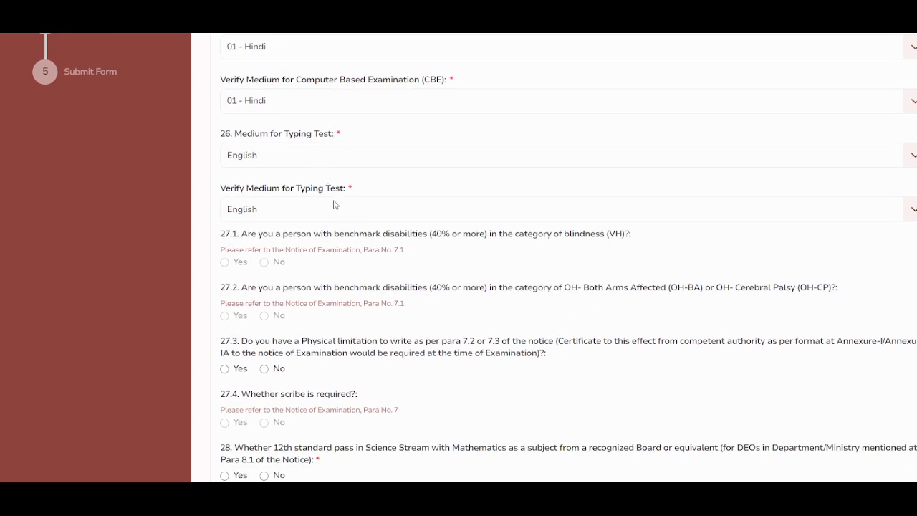
Step: Answer No to the physical limitation to write question and Yes to passing 12th standard in Science Stream with Mathematics
scroll(422, 231, "down", 1)
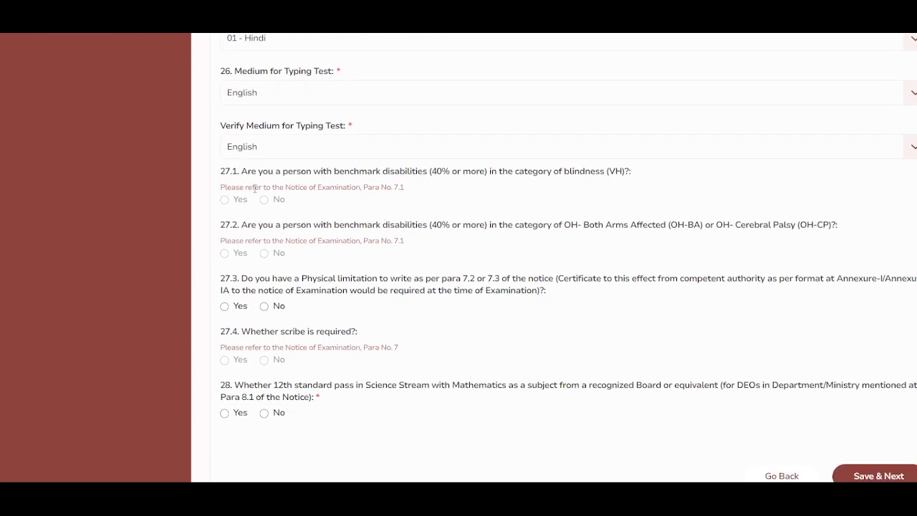
left_click_drag(327, 172, 655, 198)
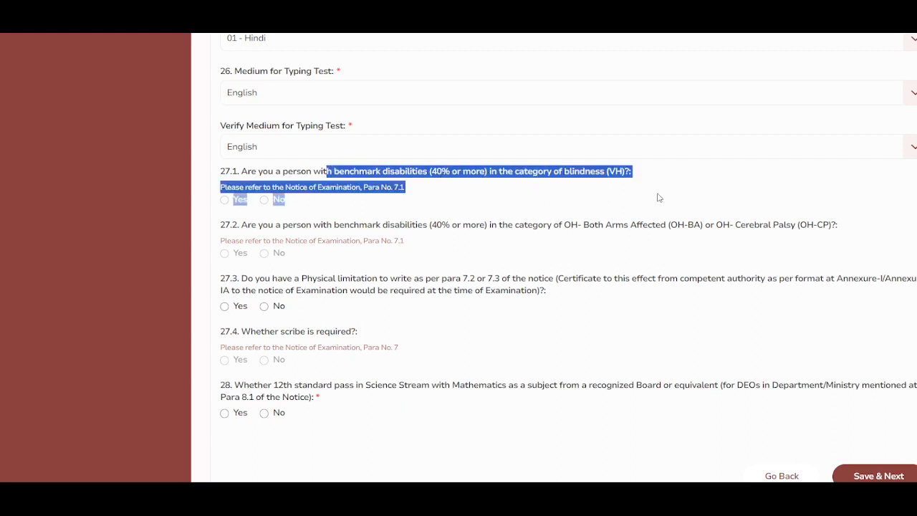
left_click(651, 192)
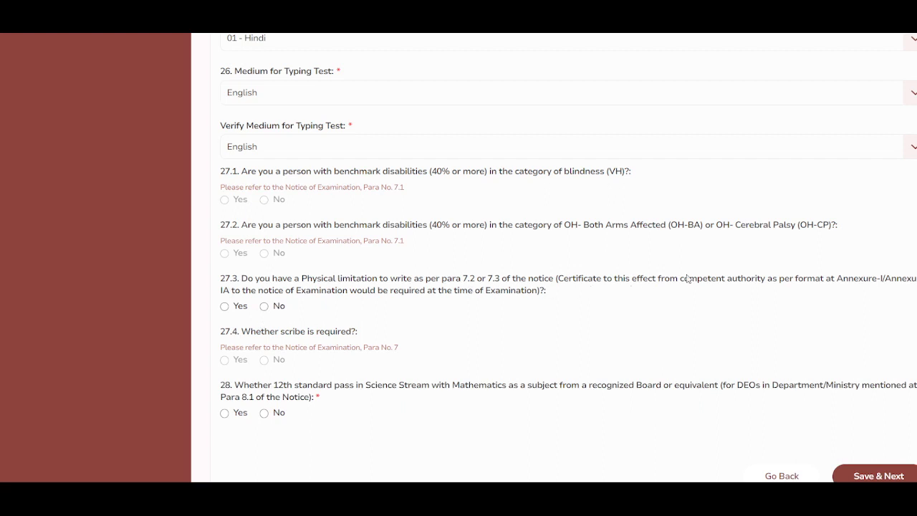
left_click(264, 307)
left_click(225, 413)
Step: Save the Additional Information-II details and continue to the photograph and signature upload
scroll(392, 380, "down", 3)
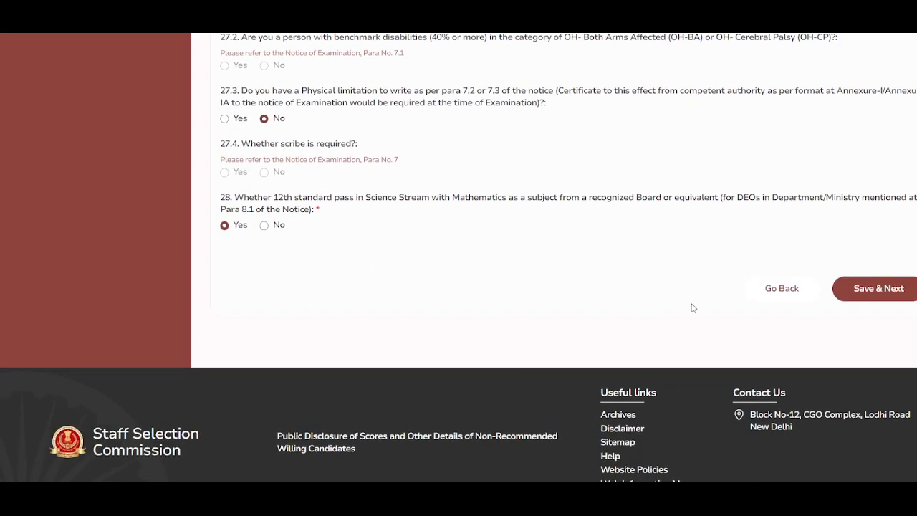
left_click(888, 300)
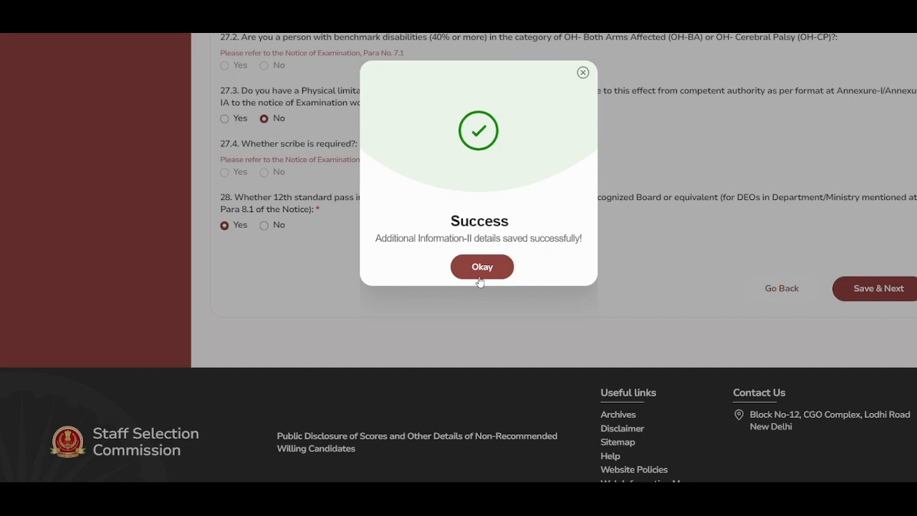
left_click(479, 268)
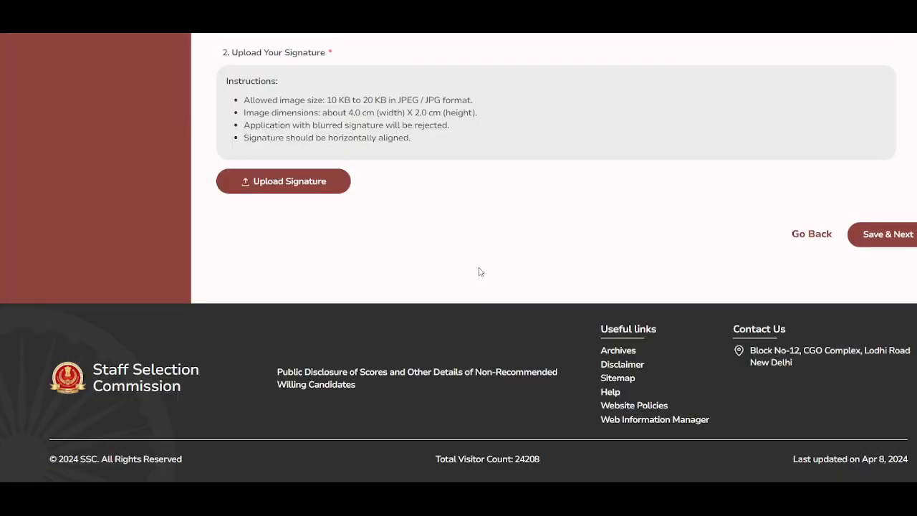
Step: Review the photograph and signature instructions, and open the live photo capture window, closing it without taking a photo
scroll(480, 269, "up", 4)
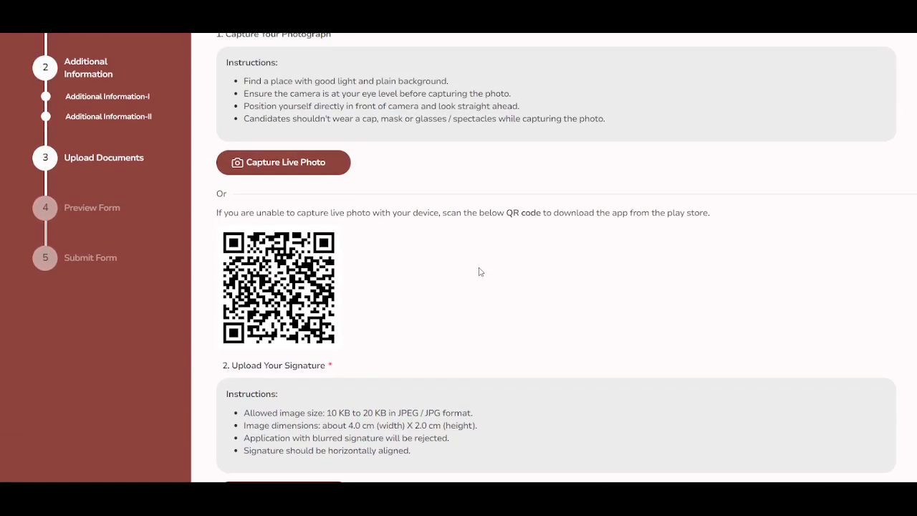
scroll(377, 167, "up", 2)
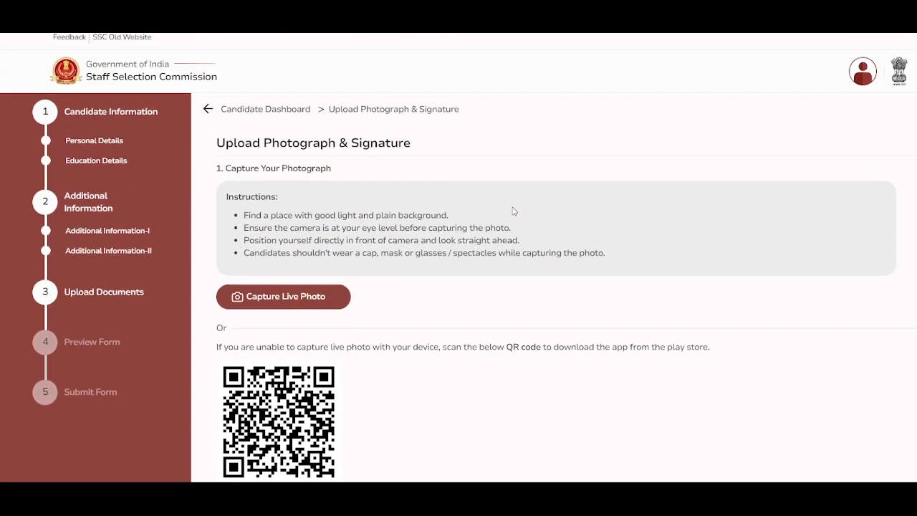
left_click(281, 305)
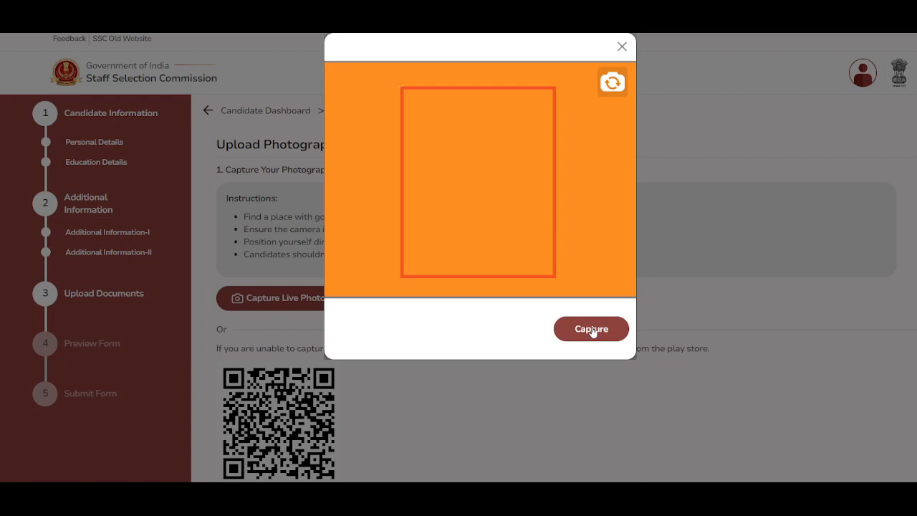
left_click(622, 46)
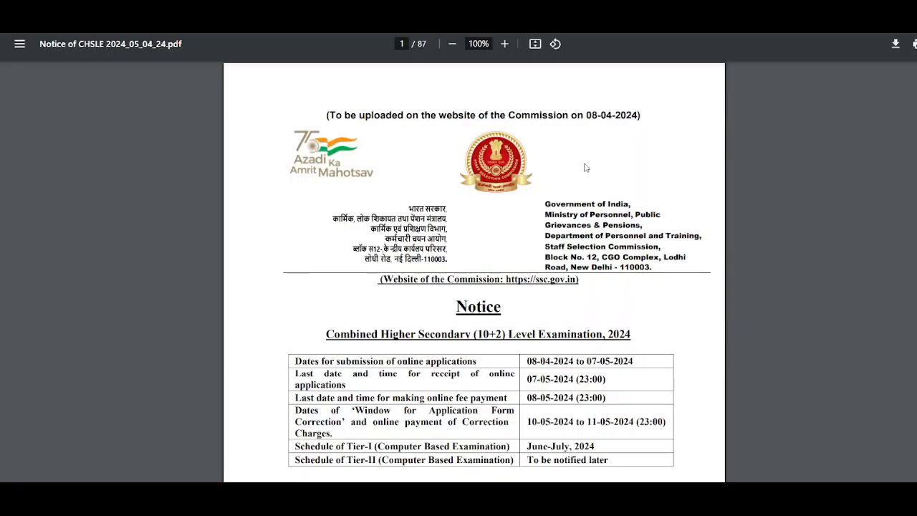
Step: Look through the CHSLE 2024 notice PDF for the samples of acceptable and unacceptable photographs
scroll(806, 139, "down", 7)
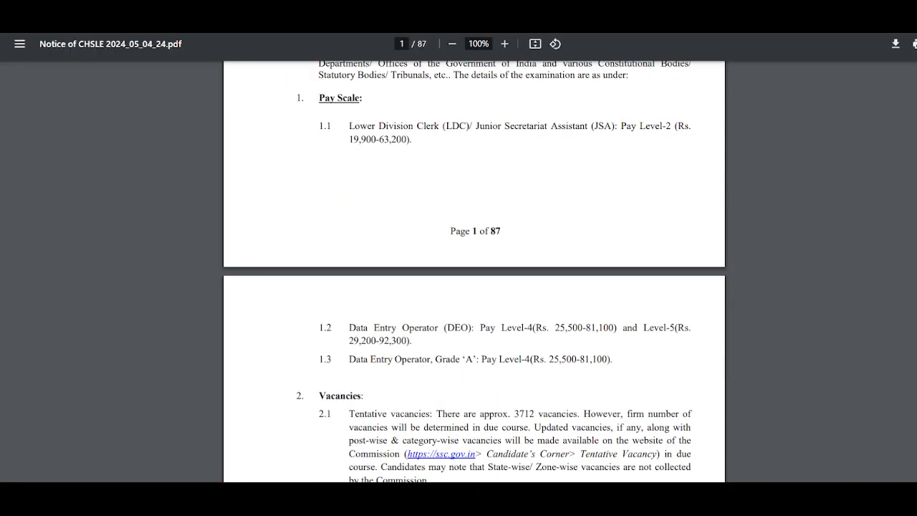
scroll(473, 271, "down", 20)
scroll(473, 271, "up", 20)
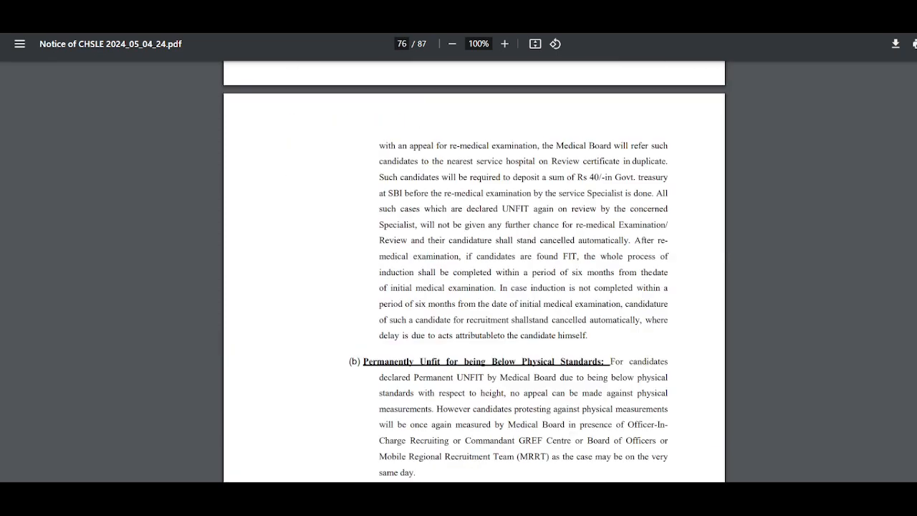
scroll(473, 271, "up", 15)
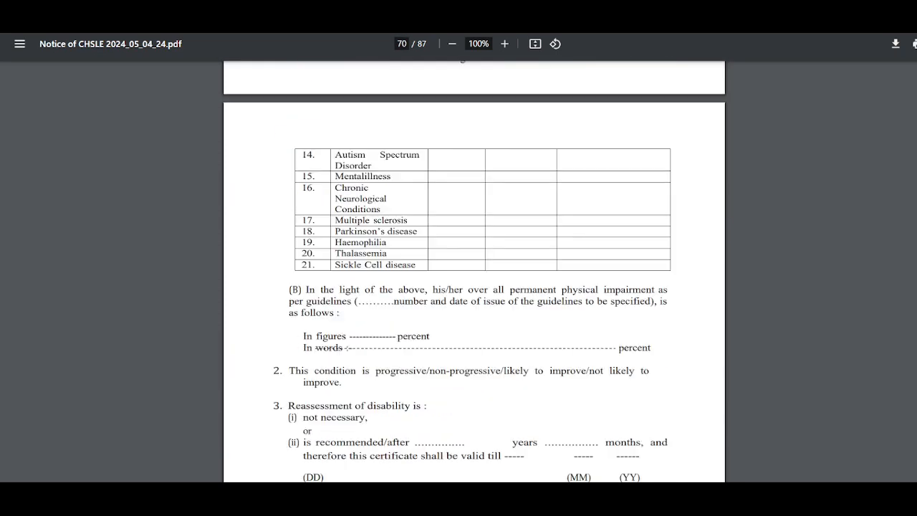
scroll(473, 271, "up", 20)
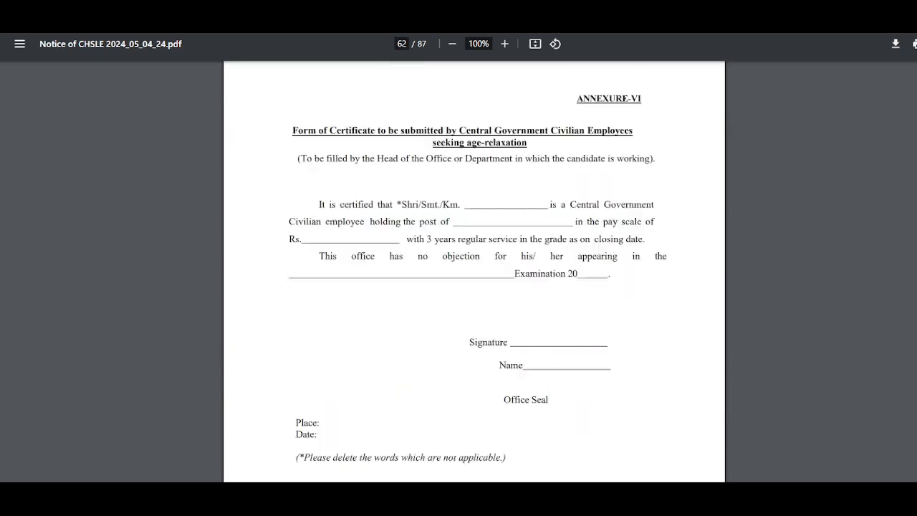
scroll(474, 271, "up", 15)
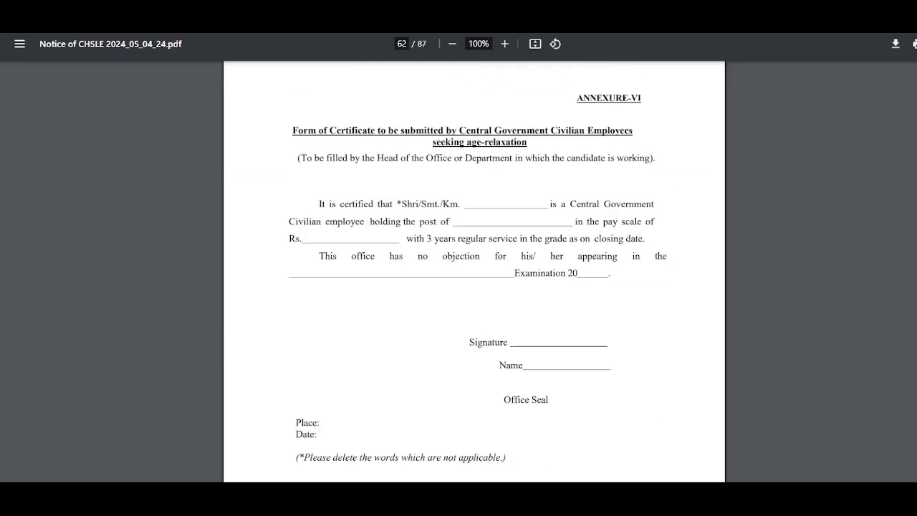
scroll(473, 271, "up", 5)
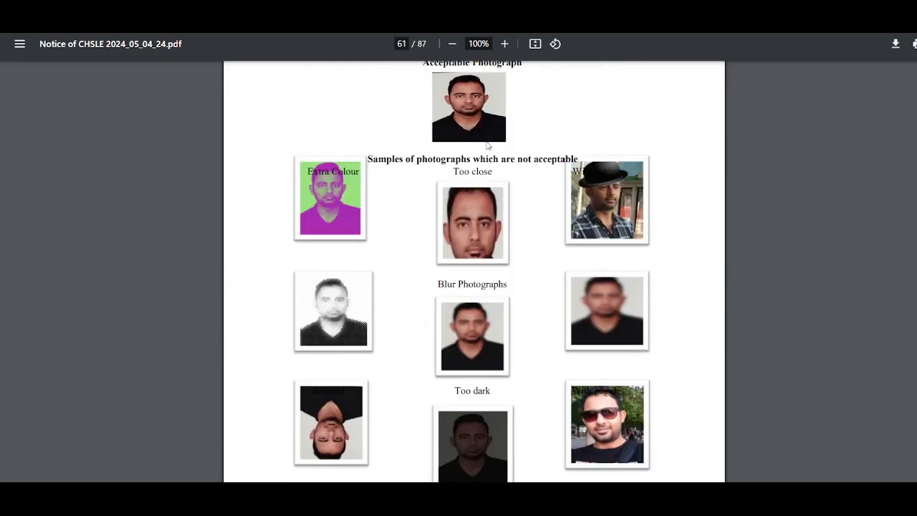
scroll(464, 254, "up", 3)
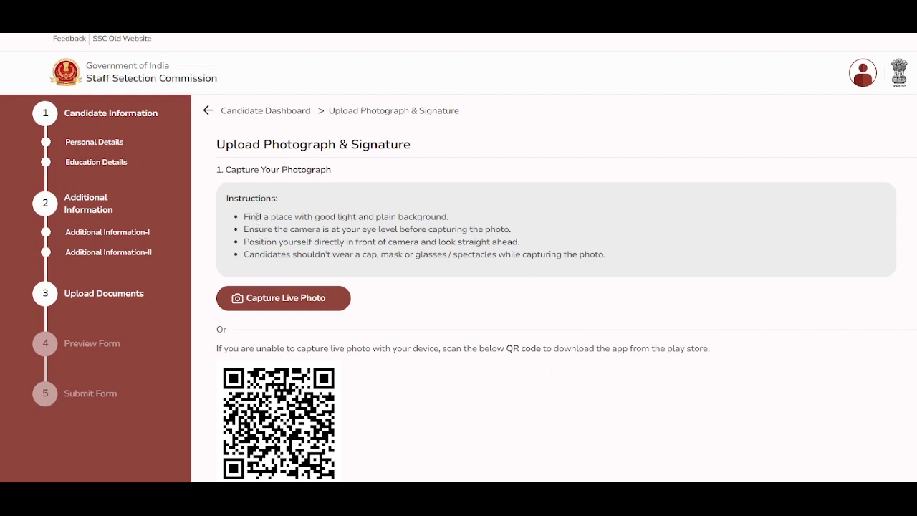
Step: Read the live photo capture instructions and the signature's allowed image size and format on the upload page
left_click_drag(256, 217, 634, 280)
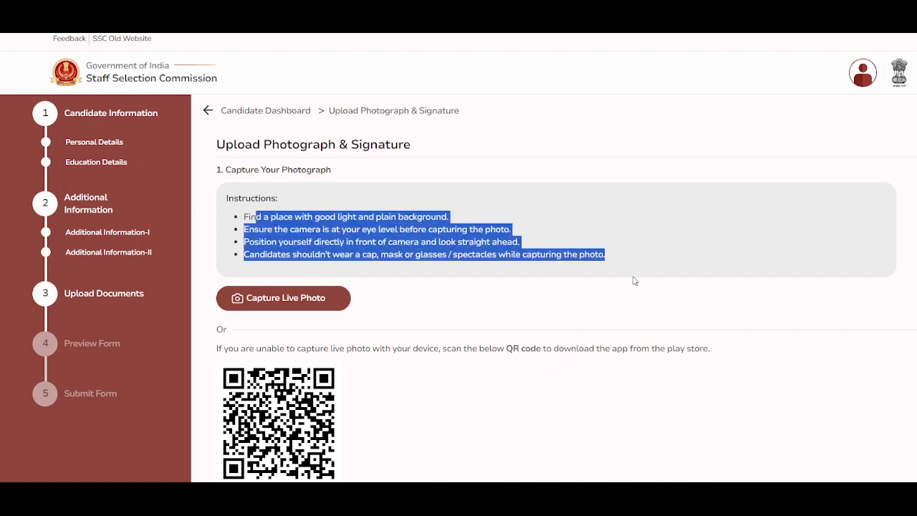
left_click(621, 278)
scroll(622, 274, "down", 3)
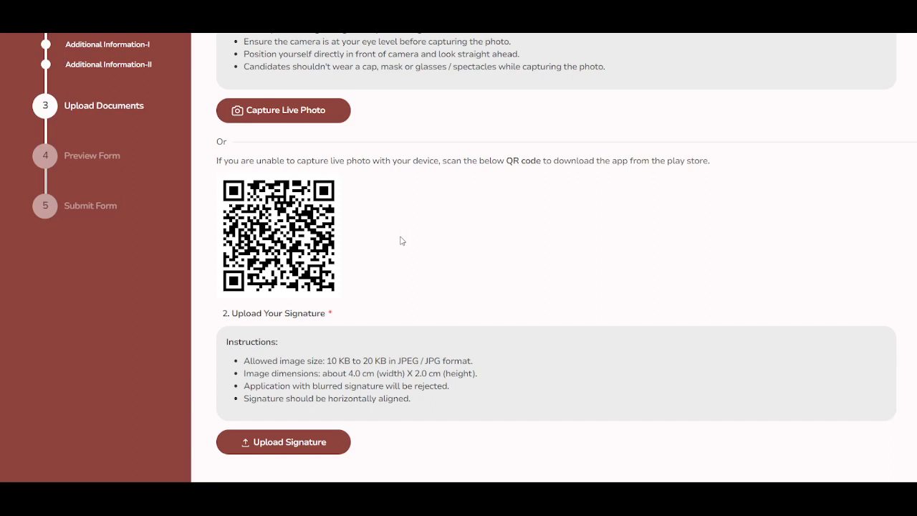
scroll(398, 259, "down", 2)
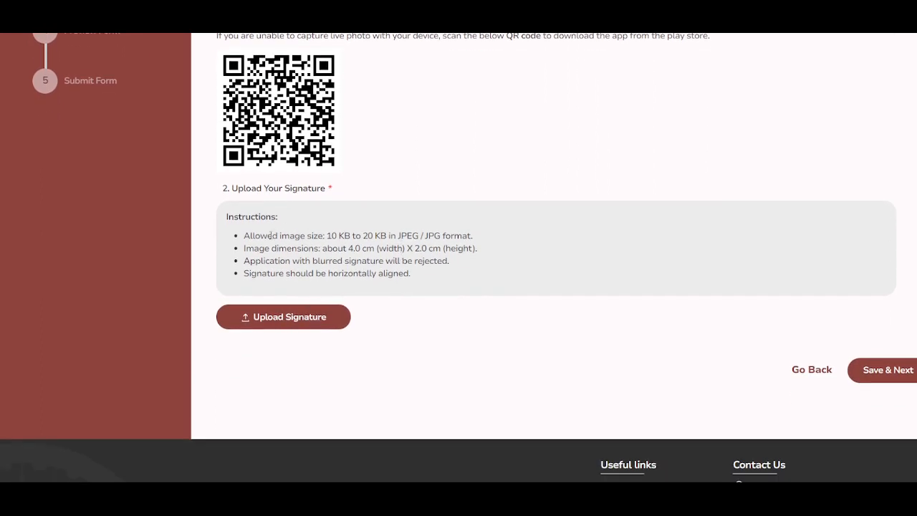
left_click_drag(303, 233, 500, 241)
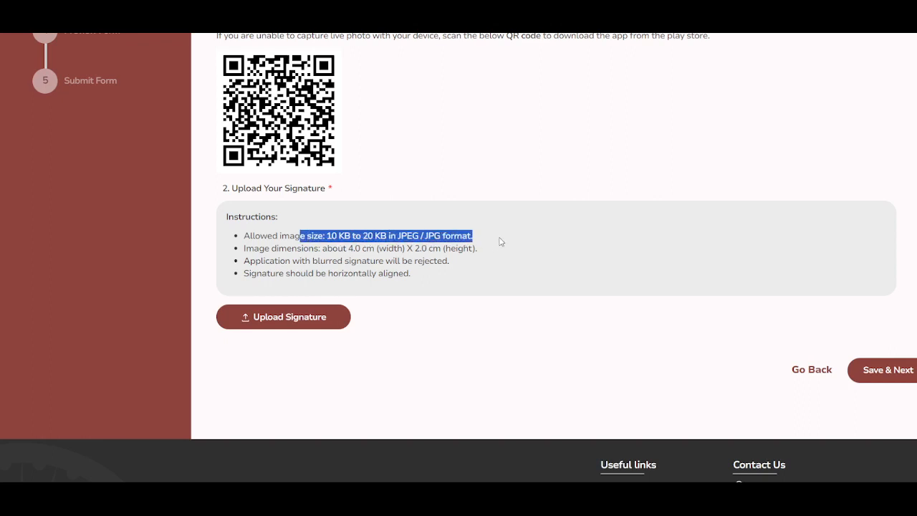
left_click(462, 326)
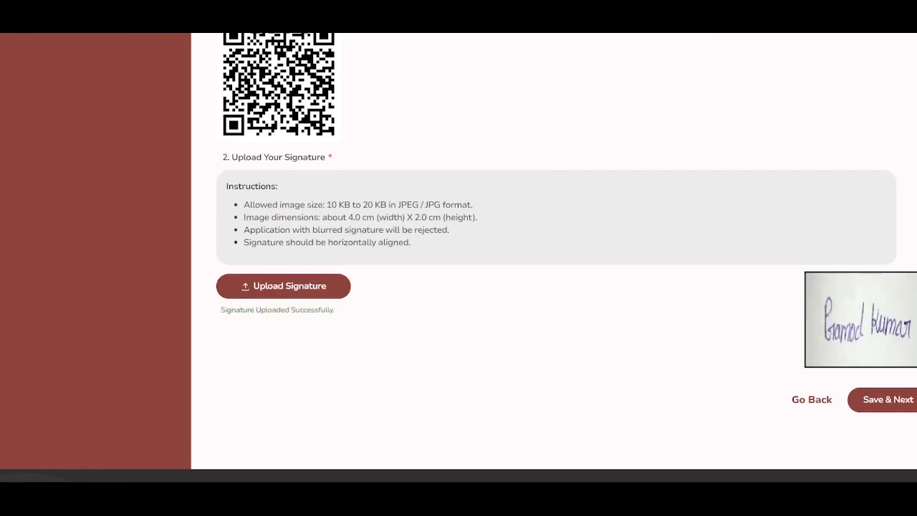
Step: Check the uploaded photograph and signature, and compare the signature with its size and format requirements
scroll(661, 319, "up", 4)
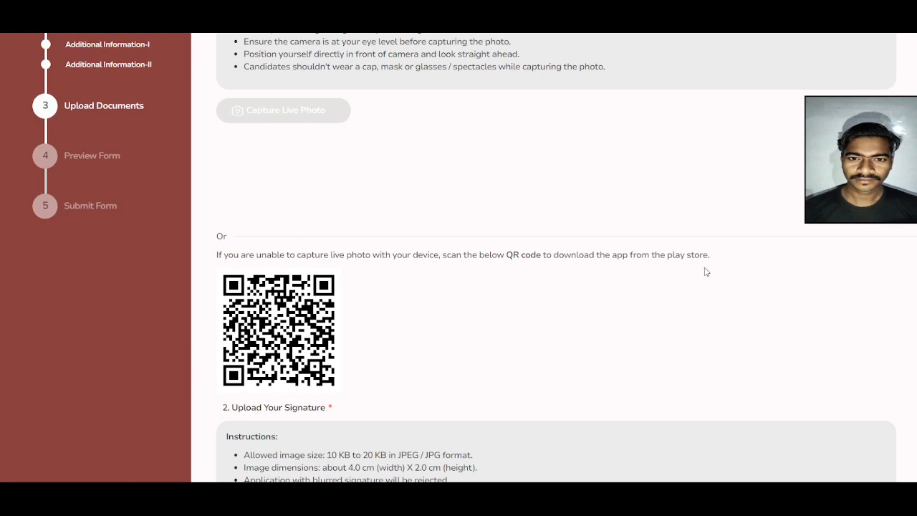
scroll(706, 272, "down", 1)
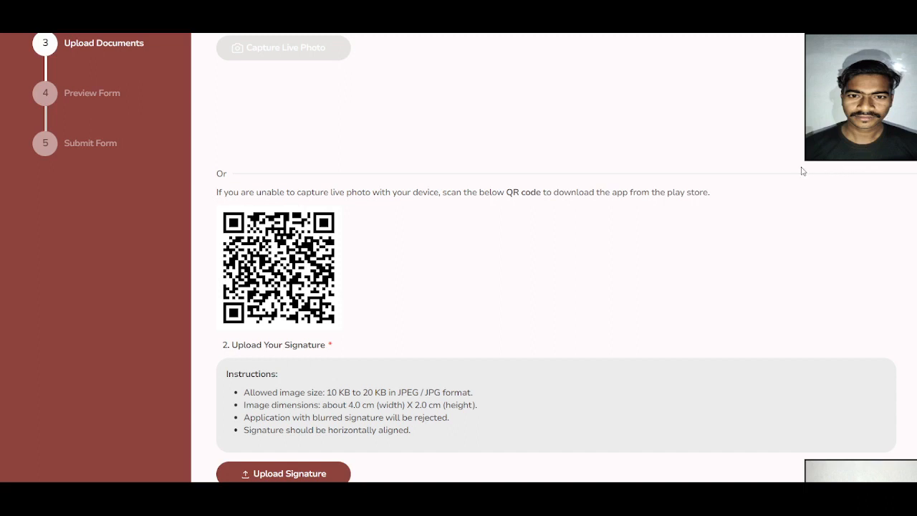
scroll(802, 172, "down", 1)
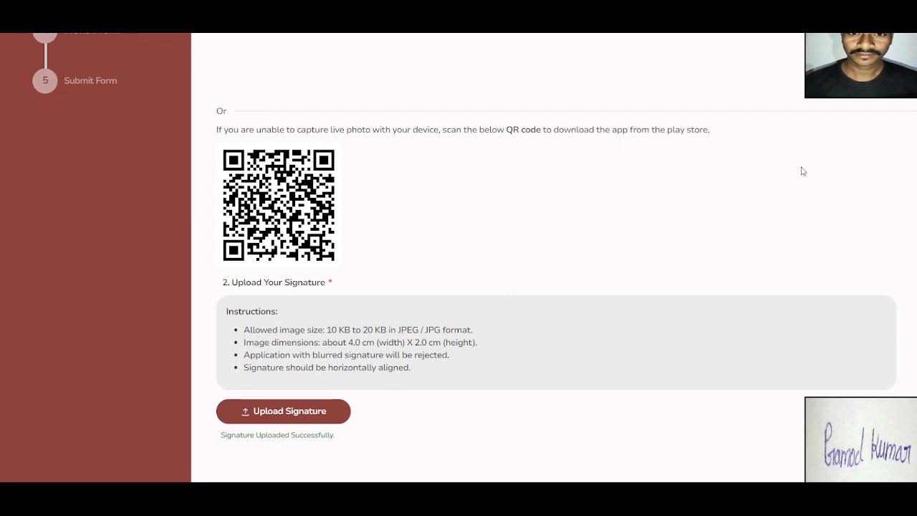
scroll(802, 171, "down", 2)
scroll(561, 307, "down", 2)
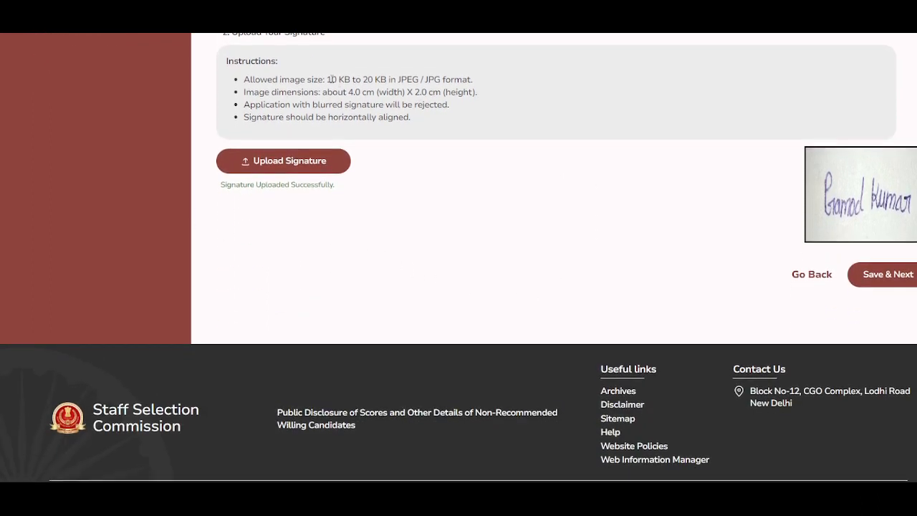
left_click_drag(332, 80, 473, 82)
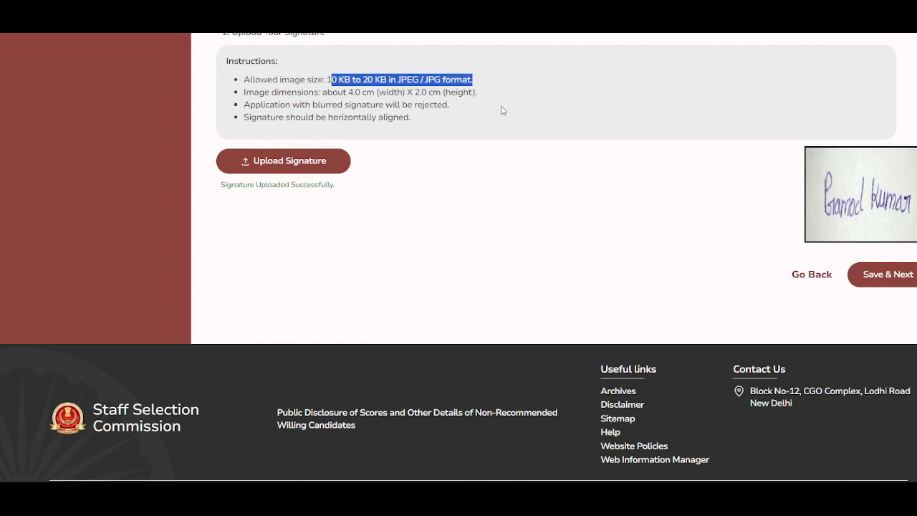
left_click(502, 111)
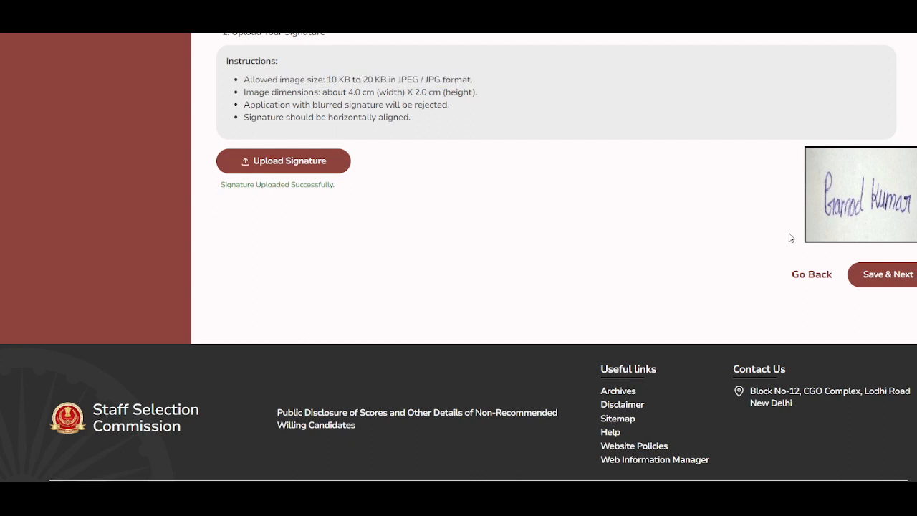
Step: Save the photograph and signature, and acknowledge the message to continue to the form preview
left_click(884, 285)
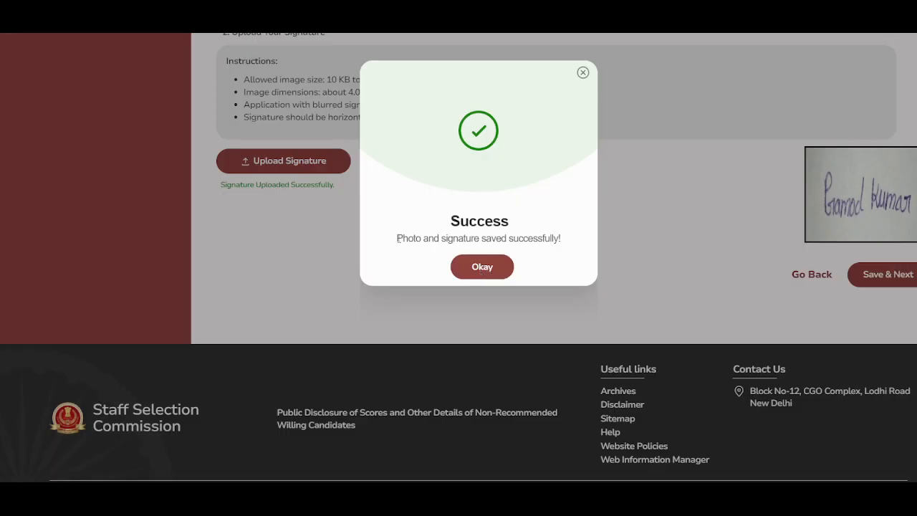
left_click_drag(396, 239, 602, 231)
left_click(602, 233)
left_click(506, 266)
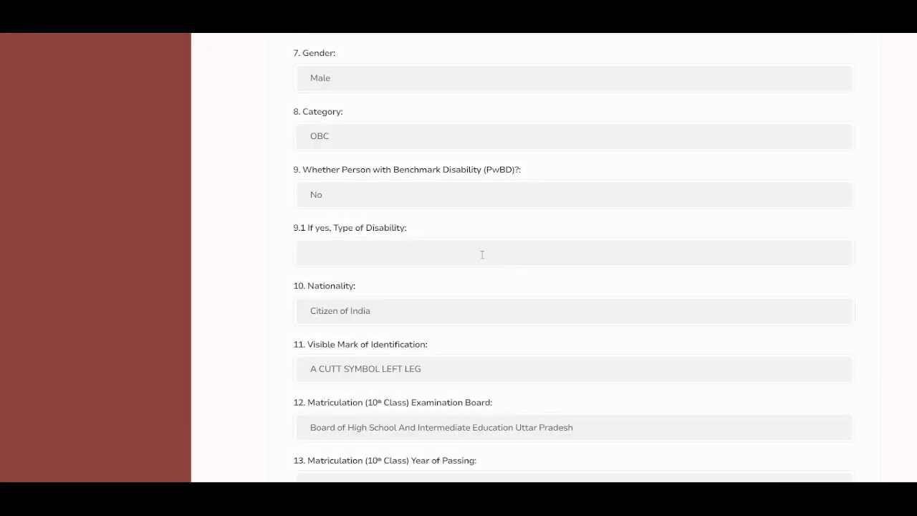
Step: Review the previewed application from personal and educational details through additional information to the uploaded photo and signature
scroll(522, 217, "down", 10)
scroll(531, 215, "down", 8)
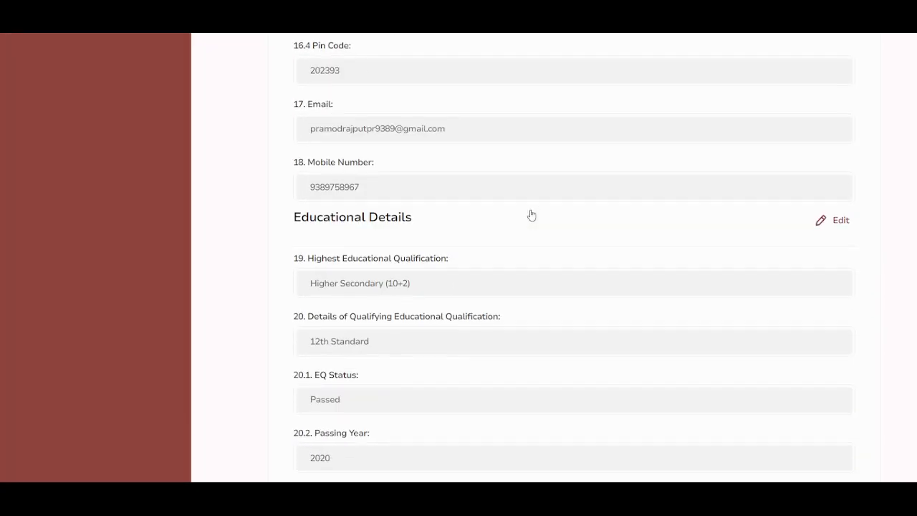
scroll(523, 244, "down", 10)
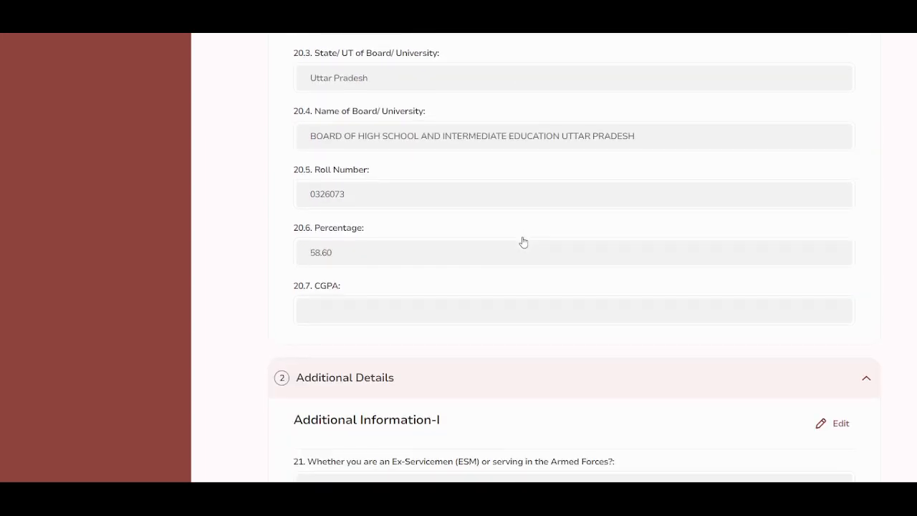
scroll(523, 248, "down", 2)
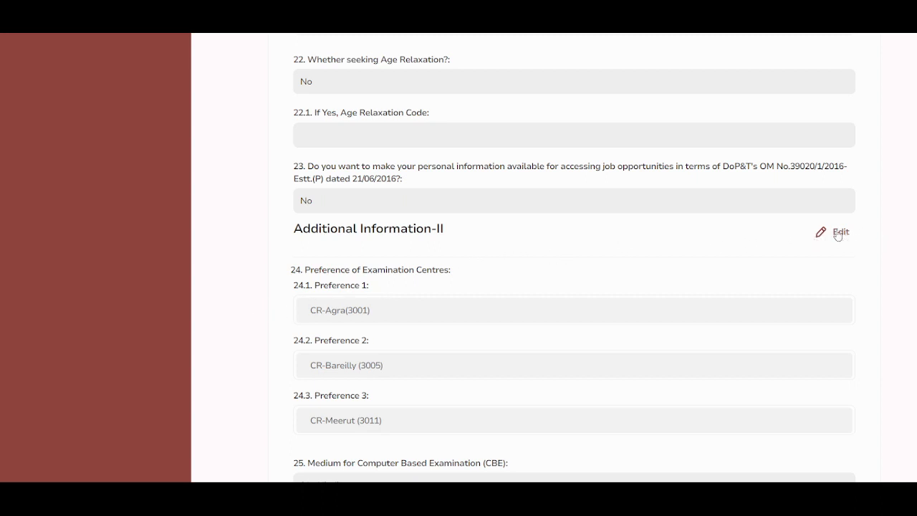
mouse_move(398, 234)
left_mouse_down()
mouse_move(791, 231)
mouse_move(867, 236)
mouse_move(802, 258)
mouse_move(860, 251)
left_mouse_up()
left_click(914, 249)
scroll(426, 248, "down", 5)
scroll(427, 249, "down", 7)
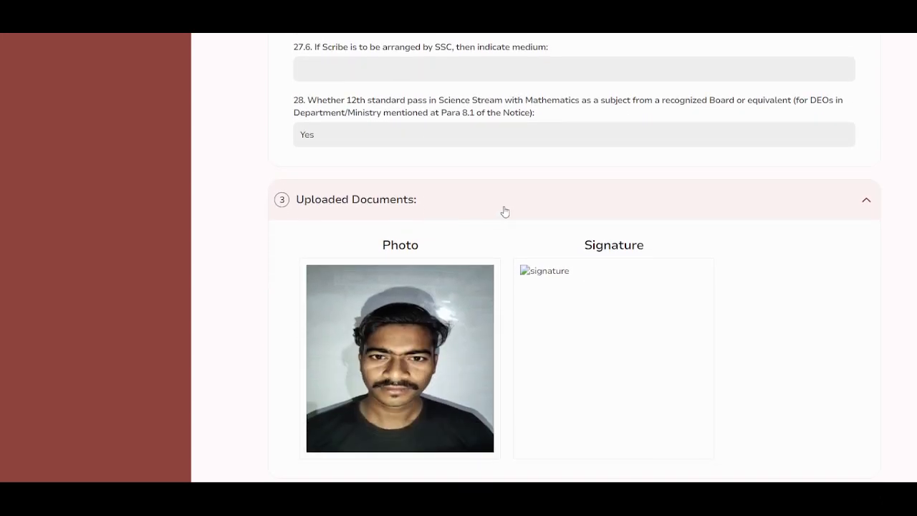
scroll(504, 210, "down", 2)
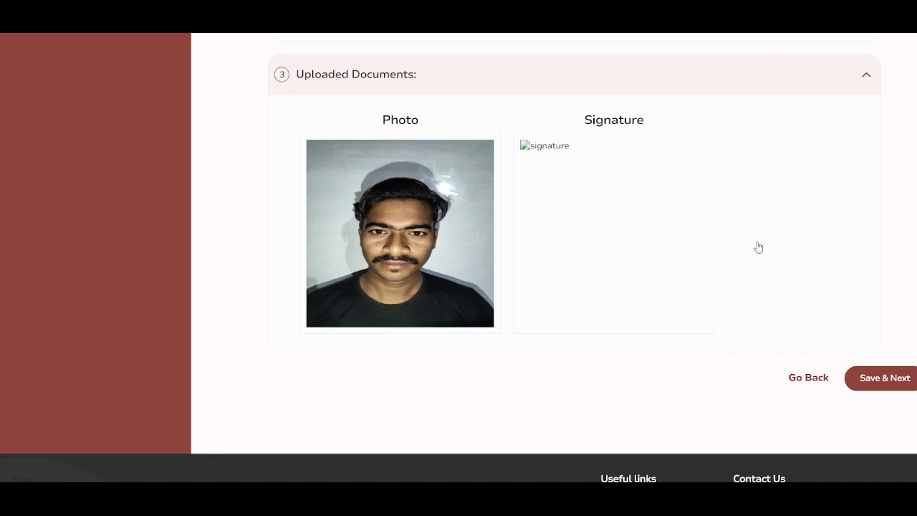
Step: Proceed from the preview to the declaration, agree to it, enter the captcha code and submit the form
left_click(884, 380)
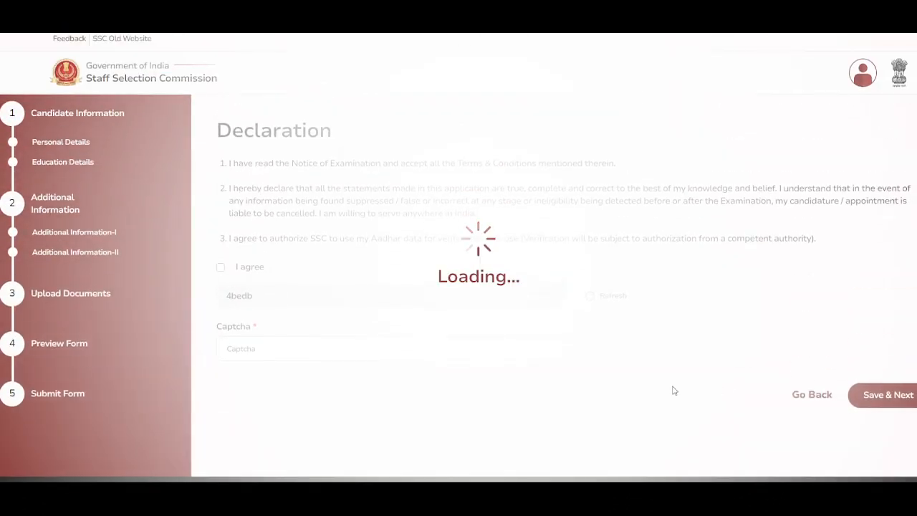
left_click(221, 269)
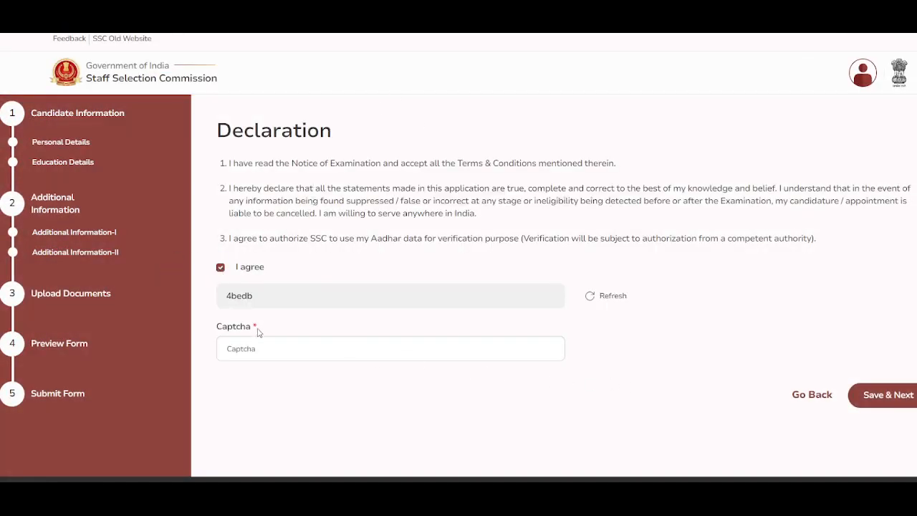
left_click(257, 350)
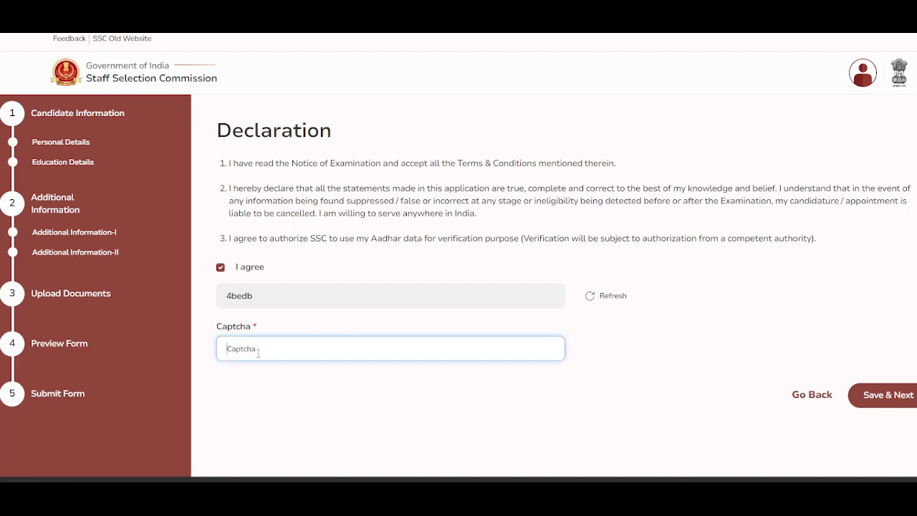
type("4bedb")
left_click(393, 422)
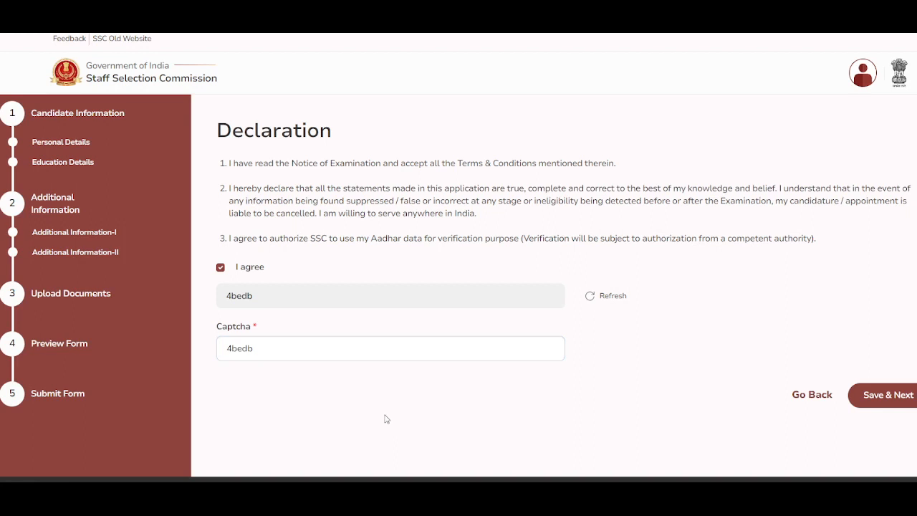
left_click(902, 397)
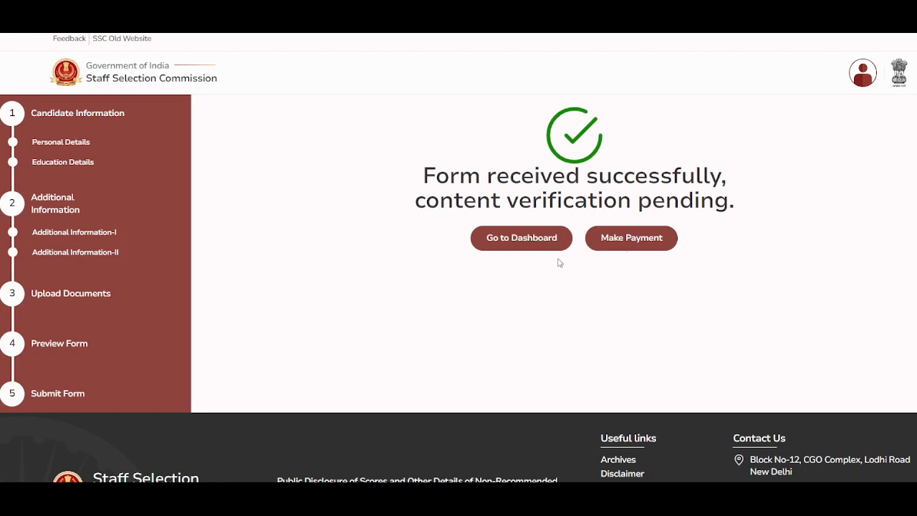
Step: Start the online payment of the application fee and choose UPI as the payment mode
left_click(649, 242)
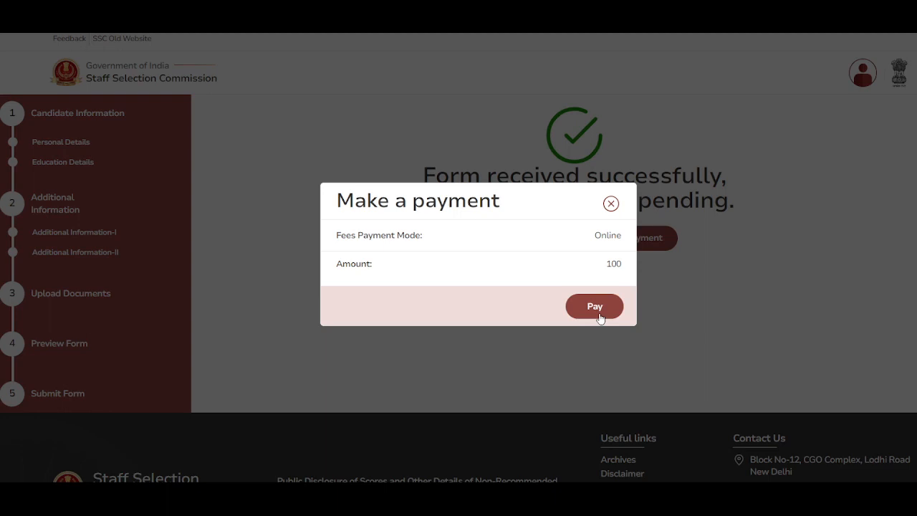
left_click(600, 315)
scroll(669, 306, "down", 1)
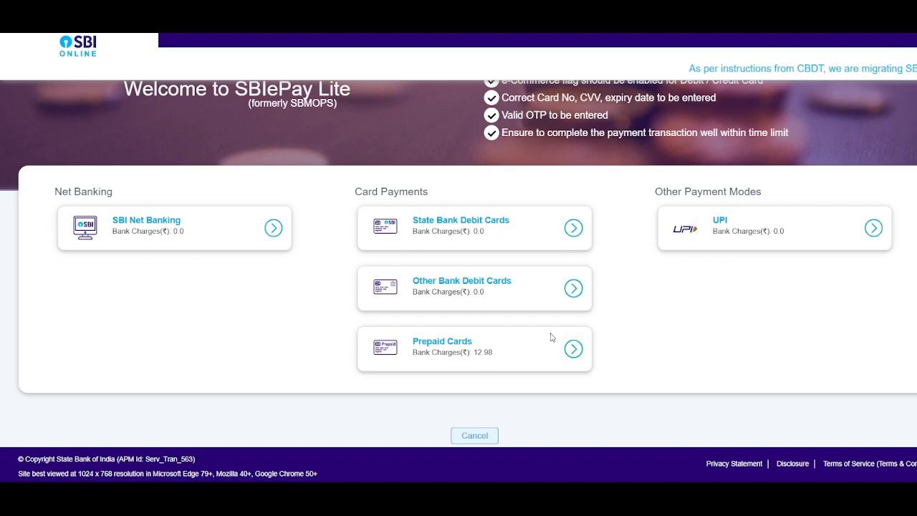
left_click(784, 232)
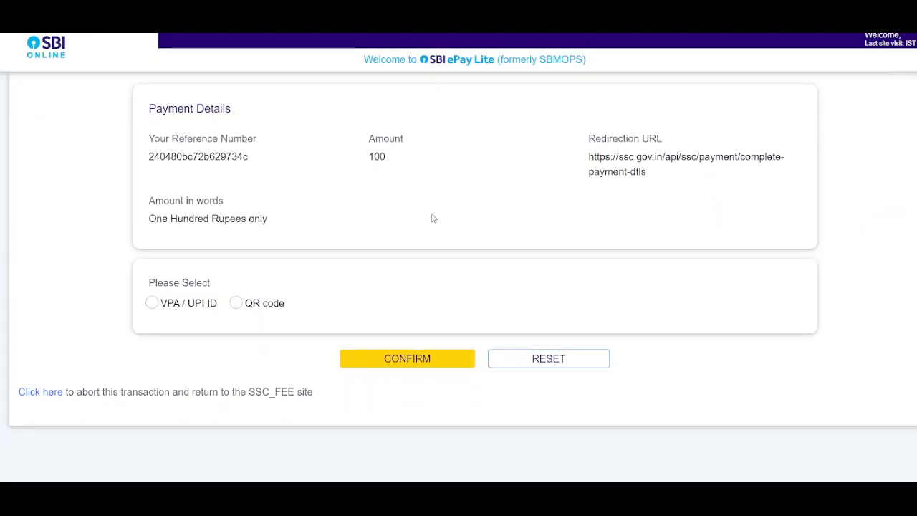
Step: Select the QR code option for the UPI payment, confirm it and view the remittance form's QR code
left_click(235, 304)
left_click(407, 358)
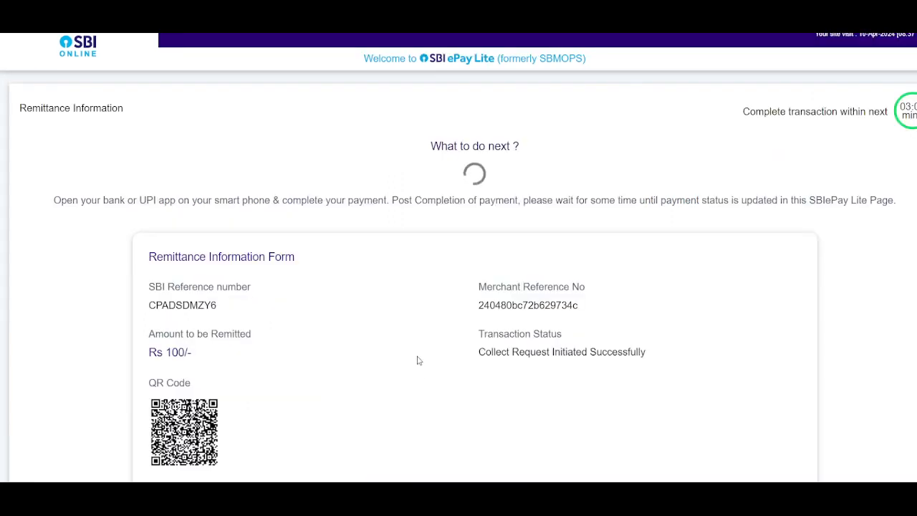
scroll(422, 301, "down", 1)
scroll(423, 301, "down", 2)
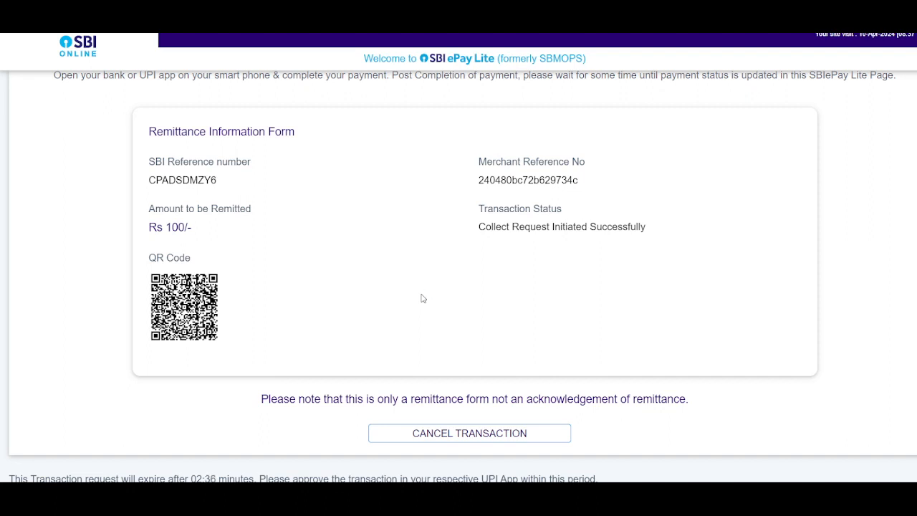
Step: Keep the UPI remittance page open until the payment is processed and acknowledge the transaction status message
scroll(472, 252, "down", 1)
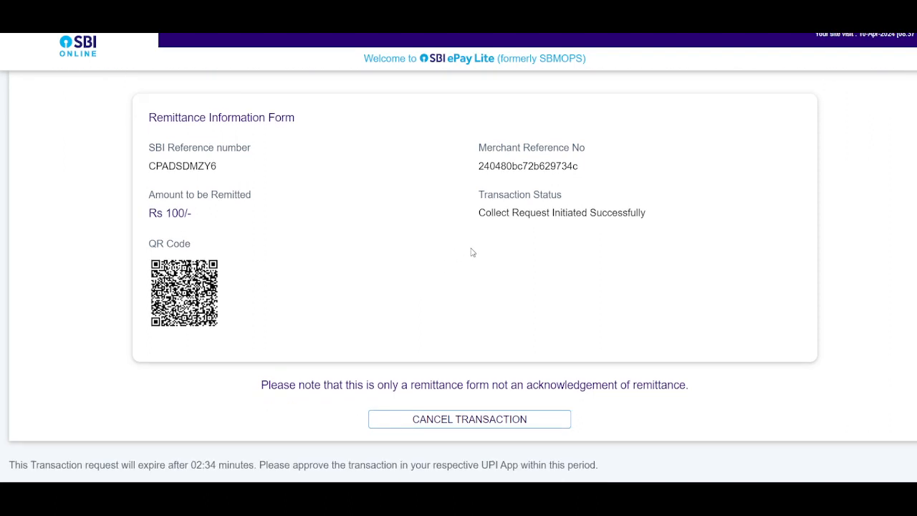
scroll(472, 252, "up", 1)
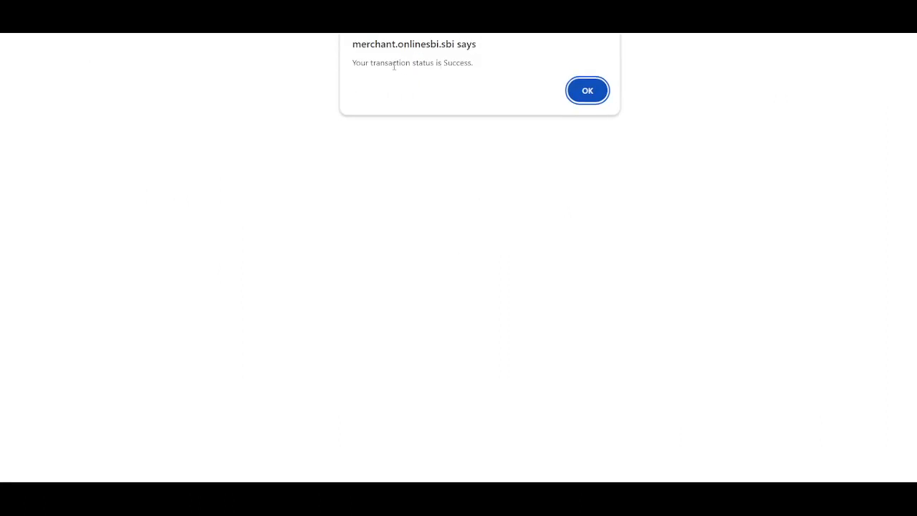
left_click_drag(366, 63, 491, 63)
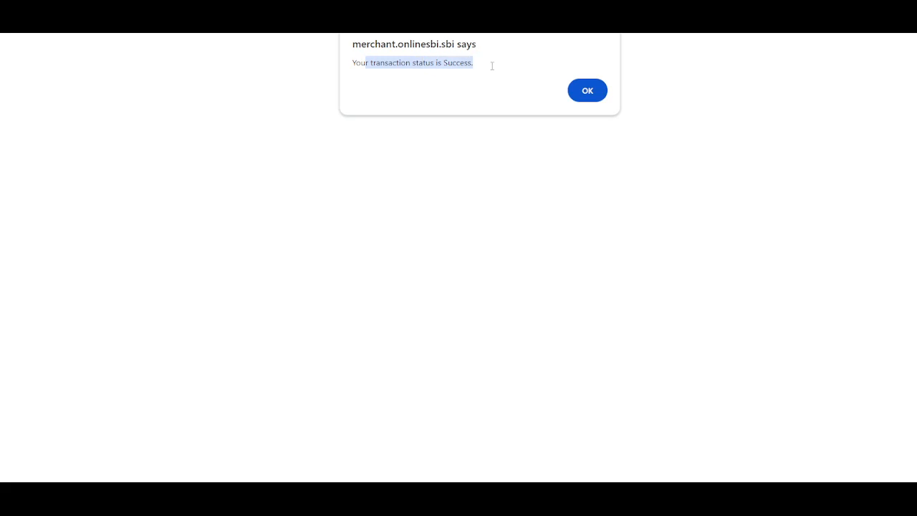
left_click(591, 91)
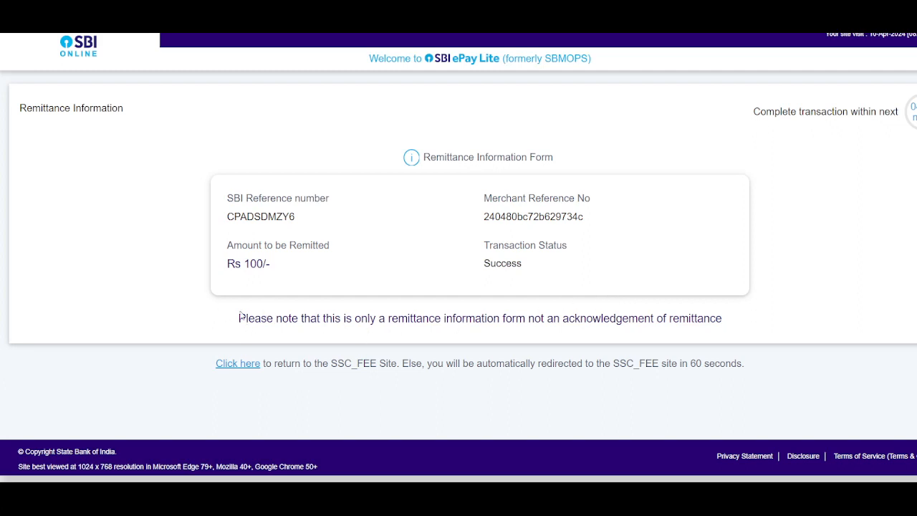
Step: Read the remittance note on the payment page and check the candidate copy of the fee e-receipt on the SSC site
left_click_drag(240, 318, 758, 338)
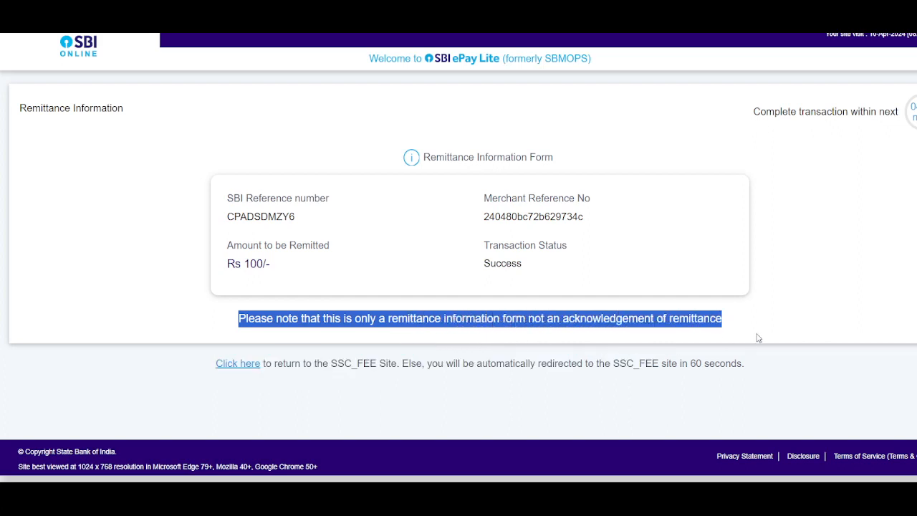
left_click(801, 283)
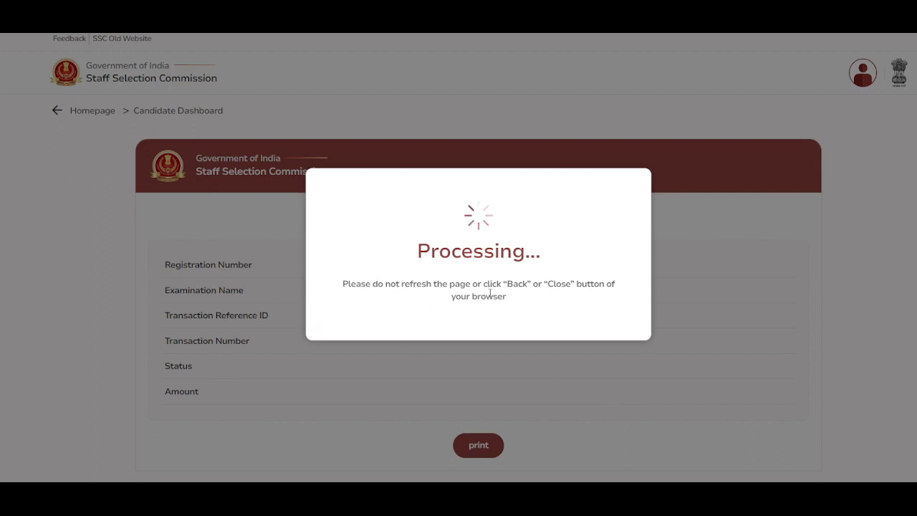
scroll(684, 306, "down", 1)
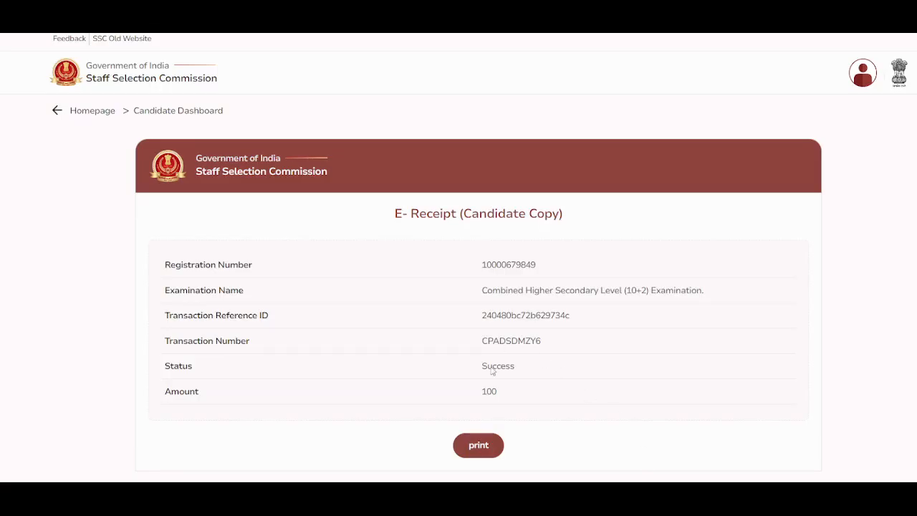
scroll(532, 380, "down", 1)
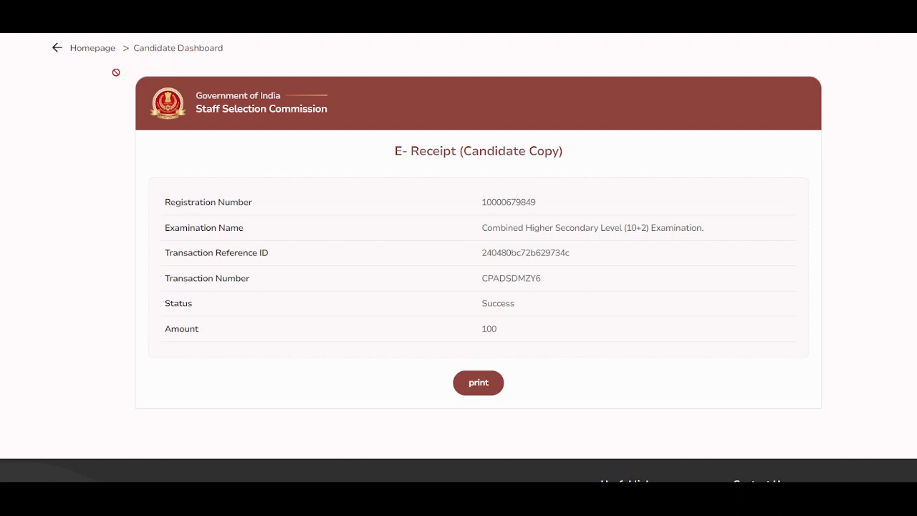
Step: Return to the candidate dashboard and show the applications history
left_click(195, 49)
scroll(315, 143, "down", 3)
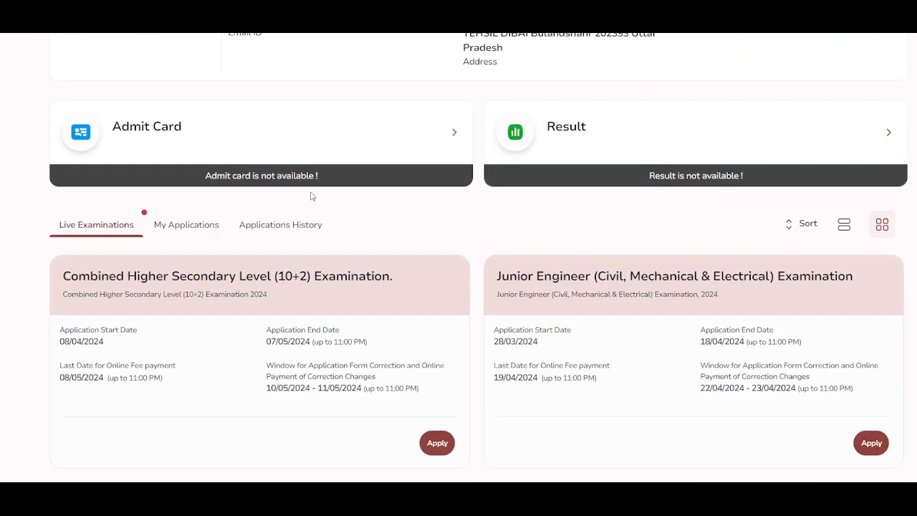
scroll(272, 247, "down", 2)
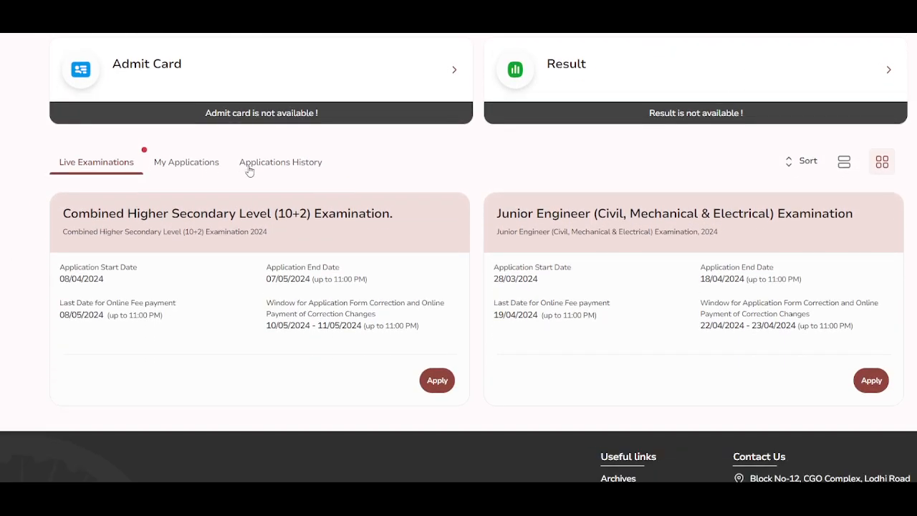
left_click(273, 163)
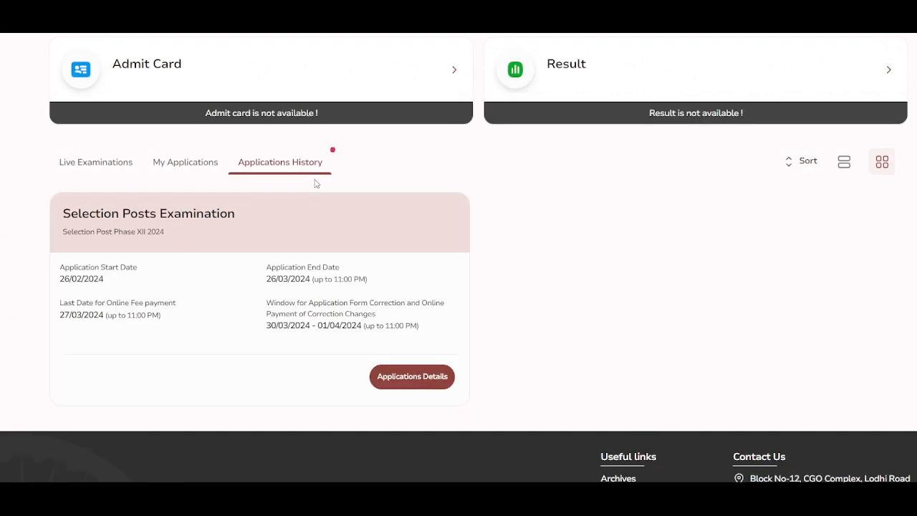
Step: View the application details of the Selection Posts Examination for year 2024, including the entry under post code CR10224
left_click(392, 385)
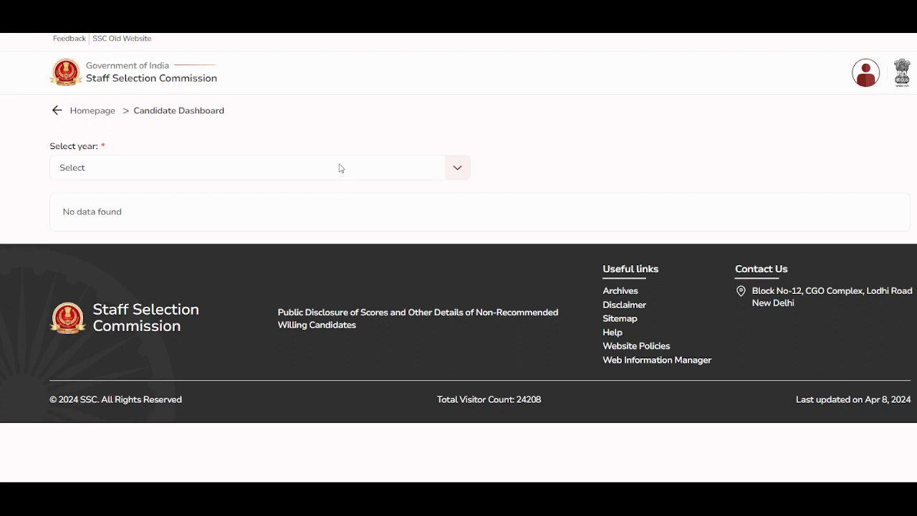
left_click(341, 168)
left_click(295, 197)
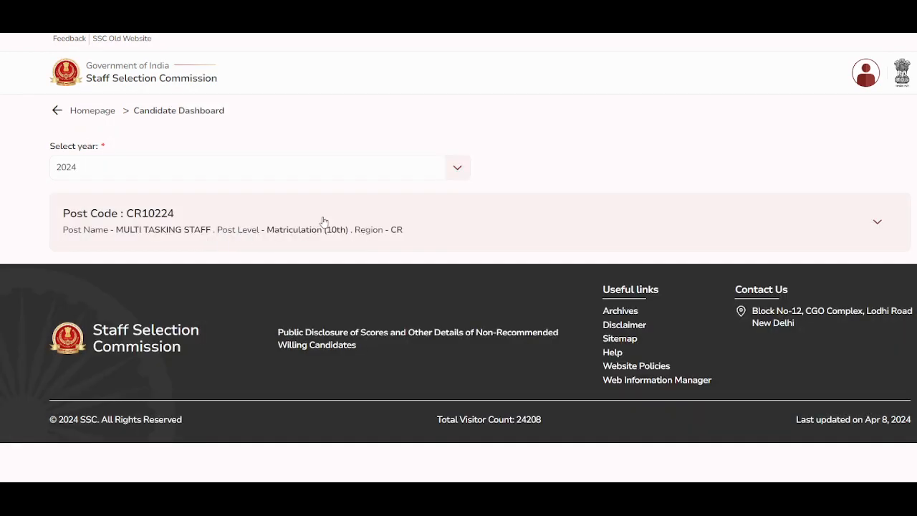
left_click(877, 222)
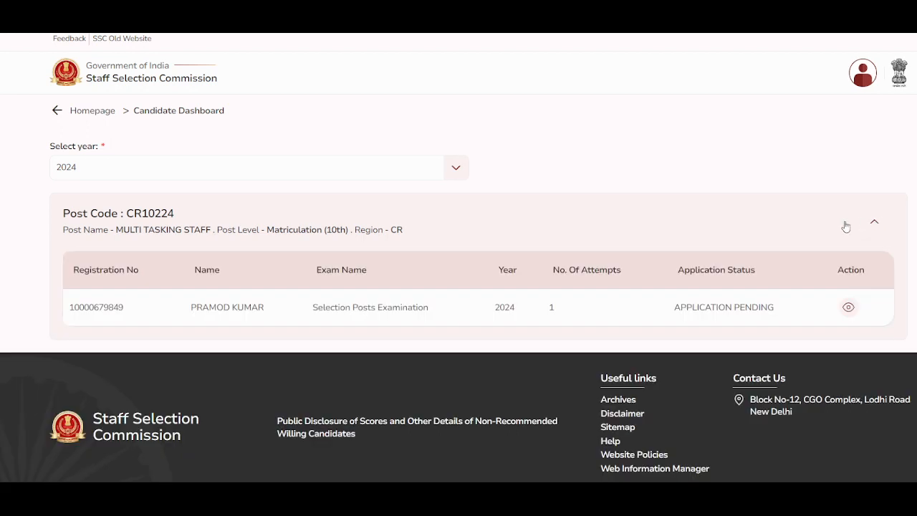
left_click(457, 167)
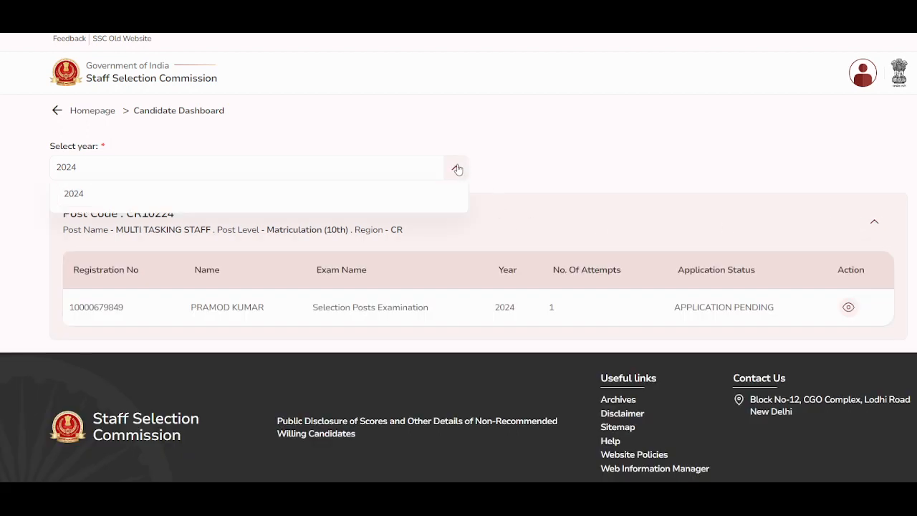
left_click(457, 168)
left_click(457, 167)
left_click(877, 225)
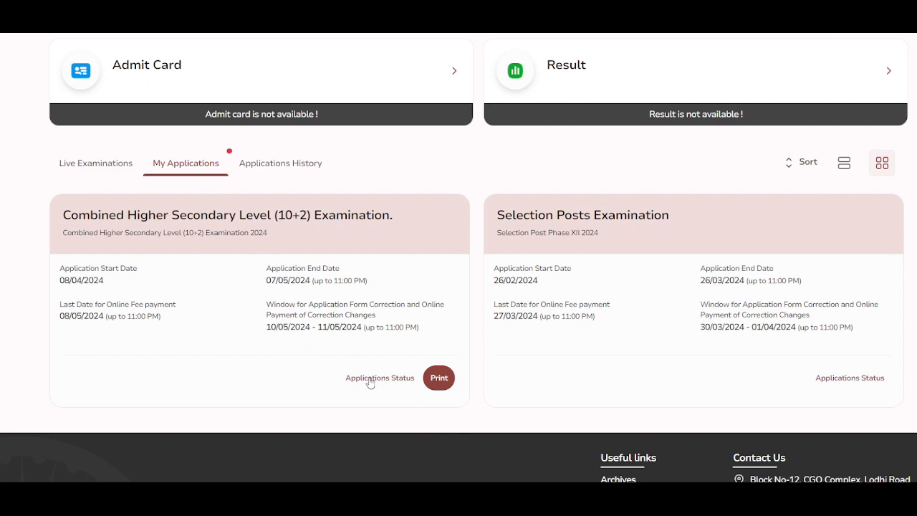
Step: Check the application status of the Combined Higher Secondary Level (10+2) Examination and review its print form down to the declaration
left_click(371, 380)
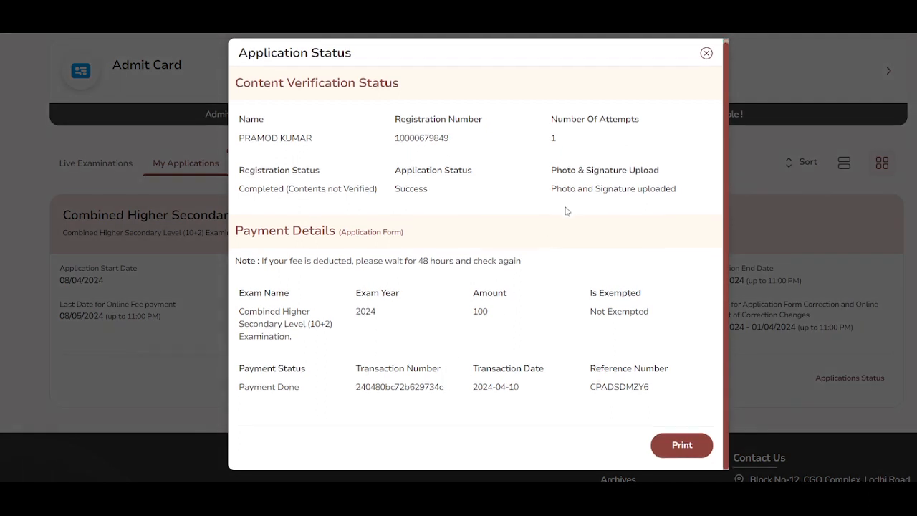
left_click(706, 52)
left_click(437, 378)
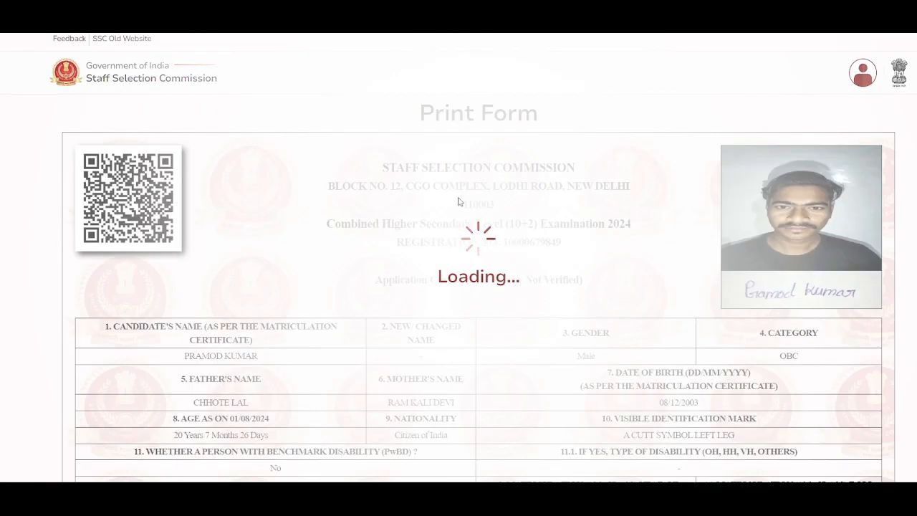
scroll(461, 188, "down", 3)
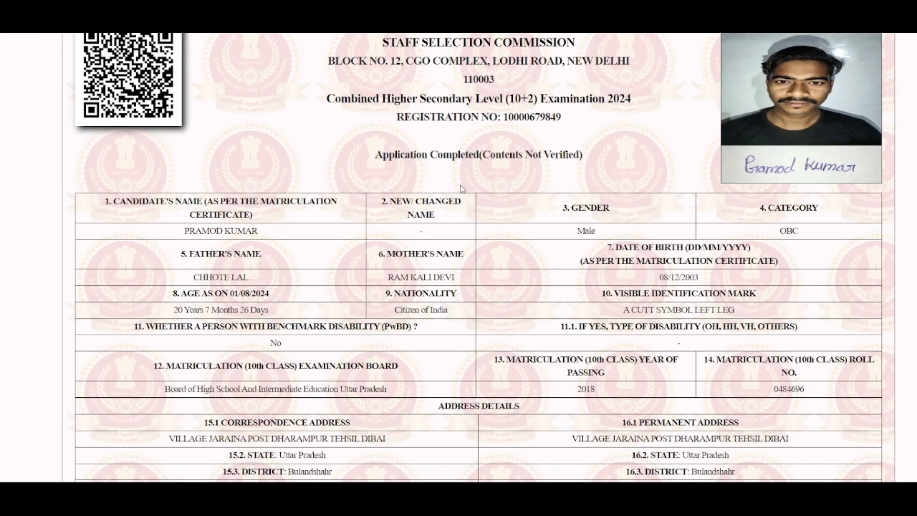
scroll(461, 189, "down", 15)
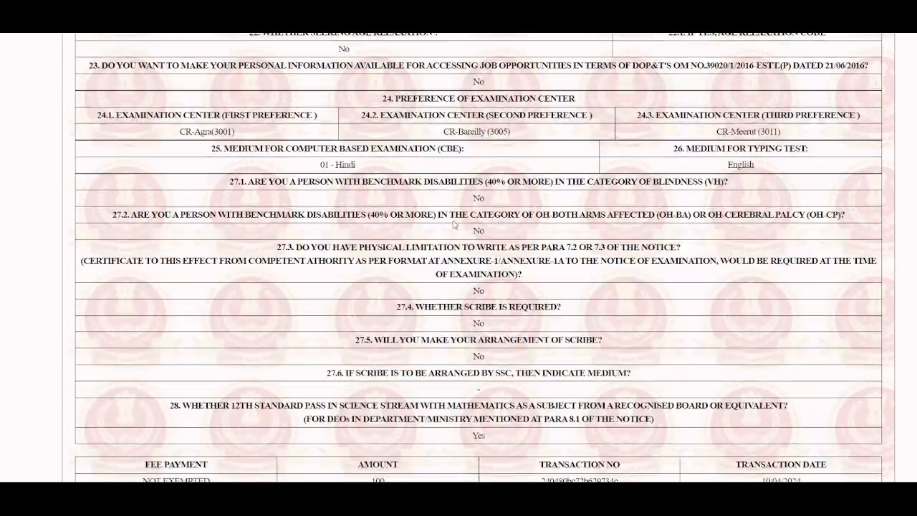
scroll(453, 225, "down", 10)
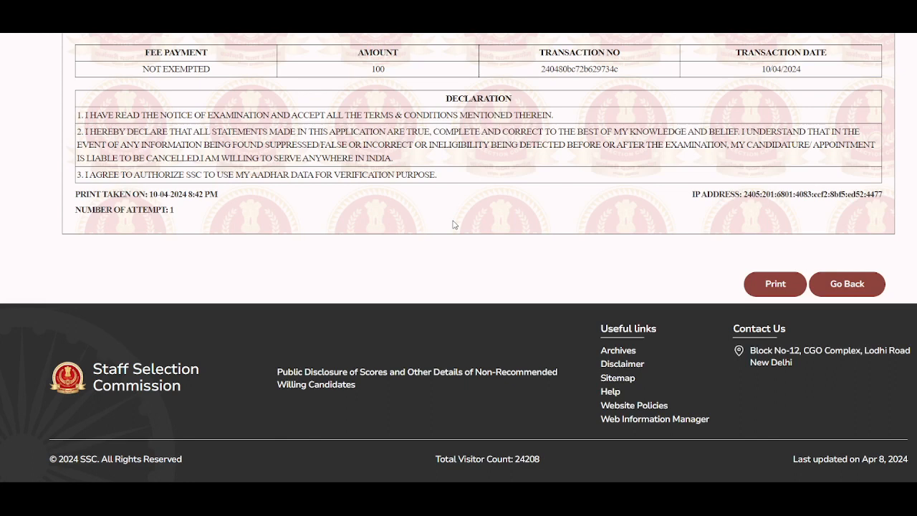
scroll(556, 104, "up", 1)
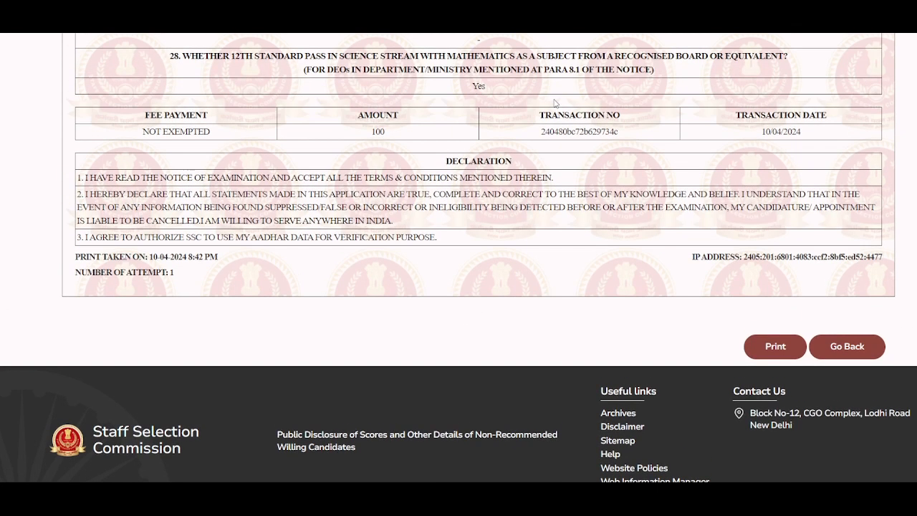